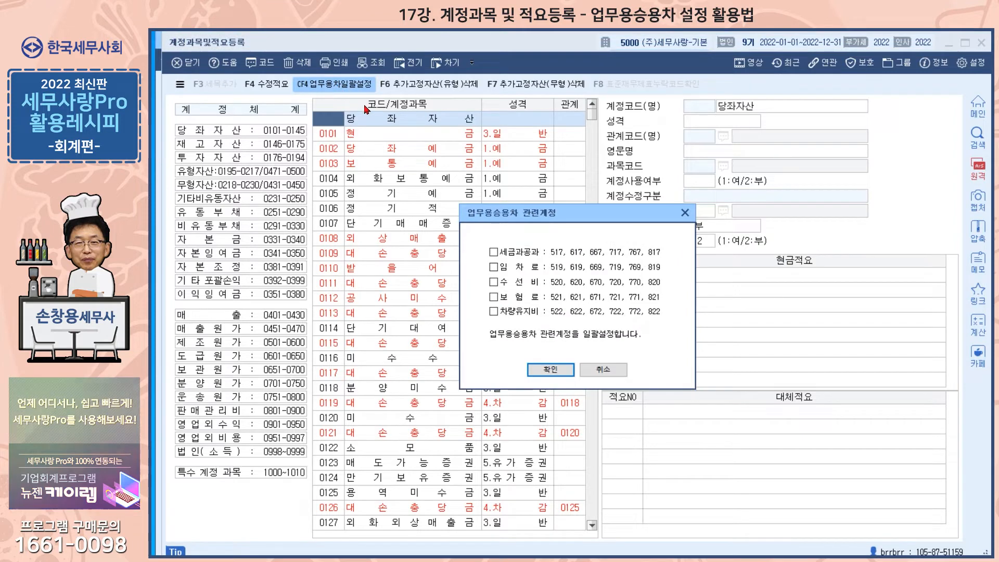
- Batch-set the 세금과공과, 임차료, 수선비 and 보험료 account groups as business-vehicle related accounts
left_click(493, 252)
left_click(493, 267)
left_click(493, 282)
left_click(493, 297)
left_click(550, 369)
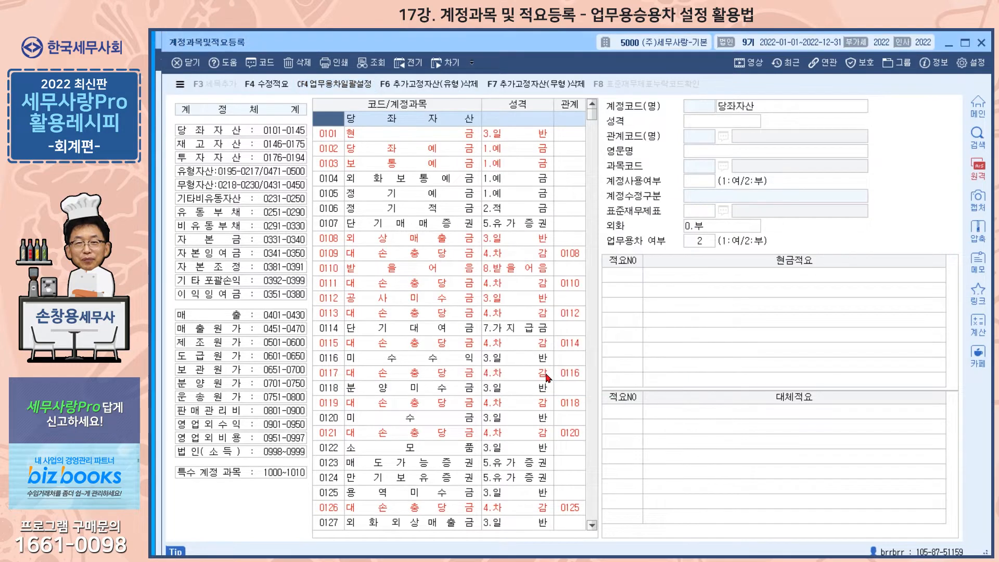
- Look up account 0822 차량유지비, set its 업무용차 여부 to 1, and close the account registration
left_click(330, 192)
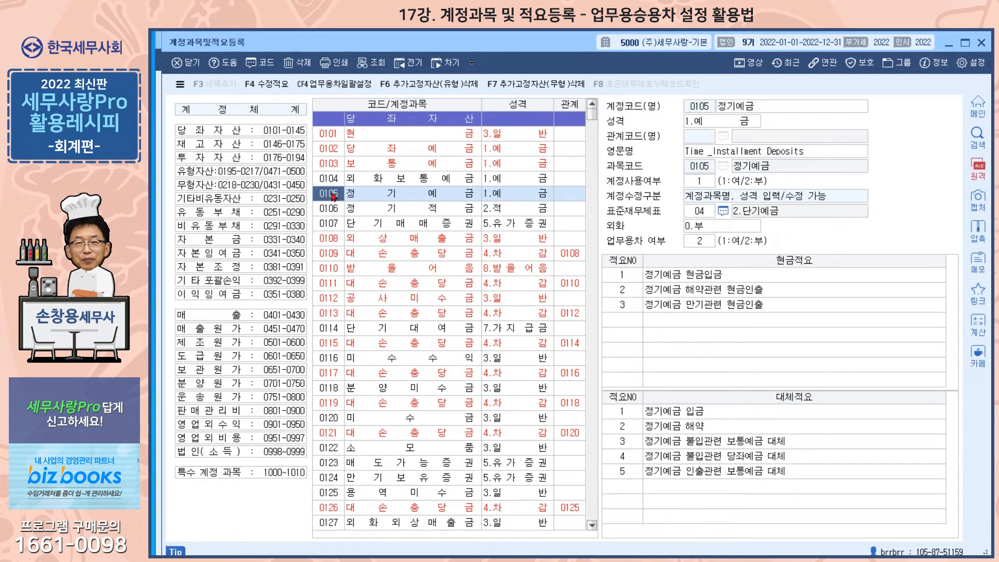
type("0822")
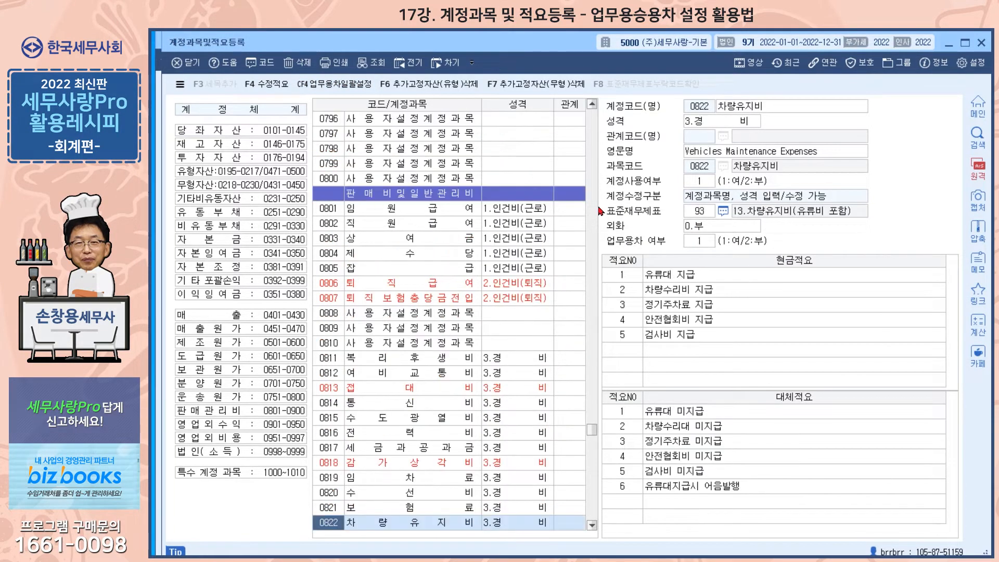
left_click(701, 240)
type("1")
left_click(983, 43)
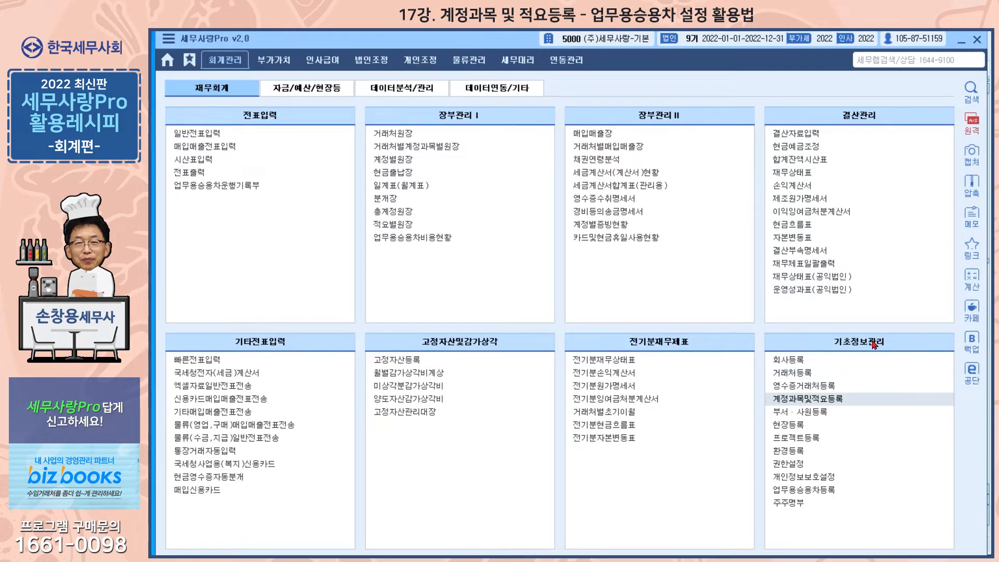
- View the detailed registration of vehicle 0001 in 업무용승용차등록, and close it
left_click(826, 493)
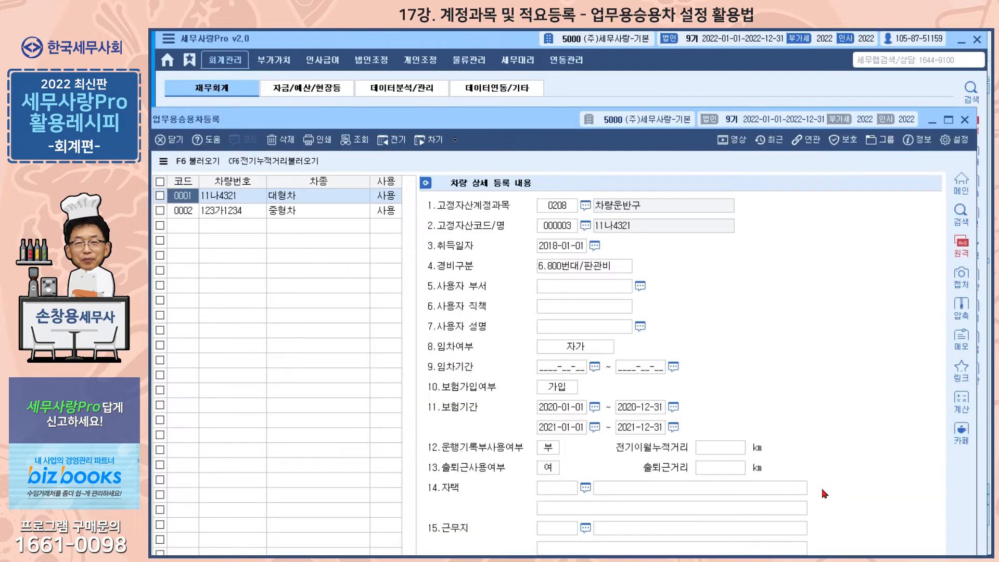
left_click_drag(494, 126, 506, 77)
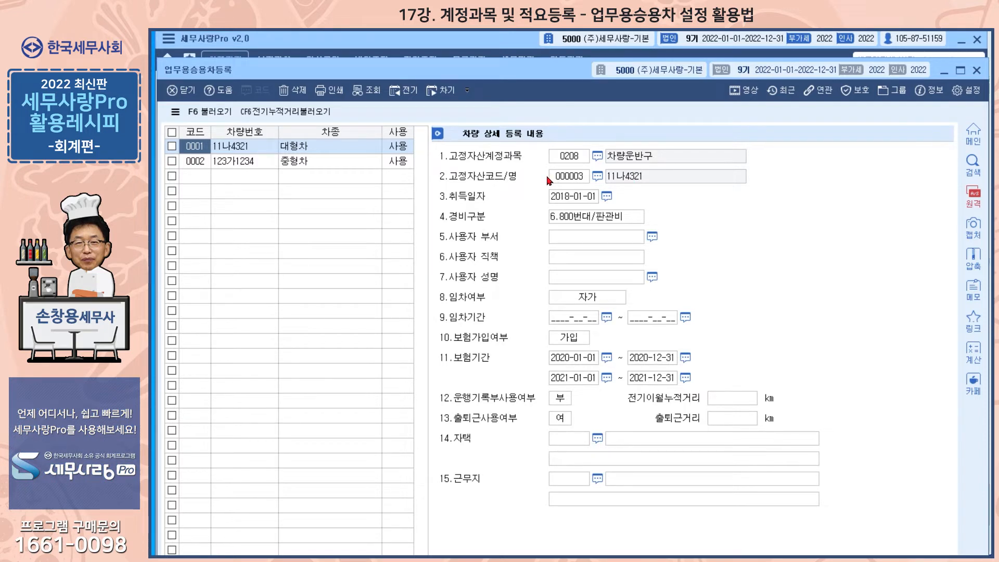
left_click(976, 72)
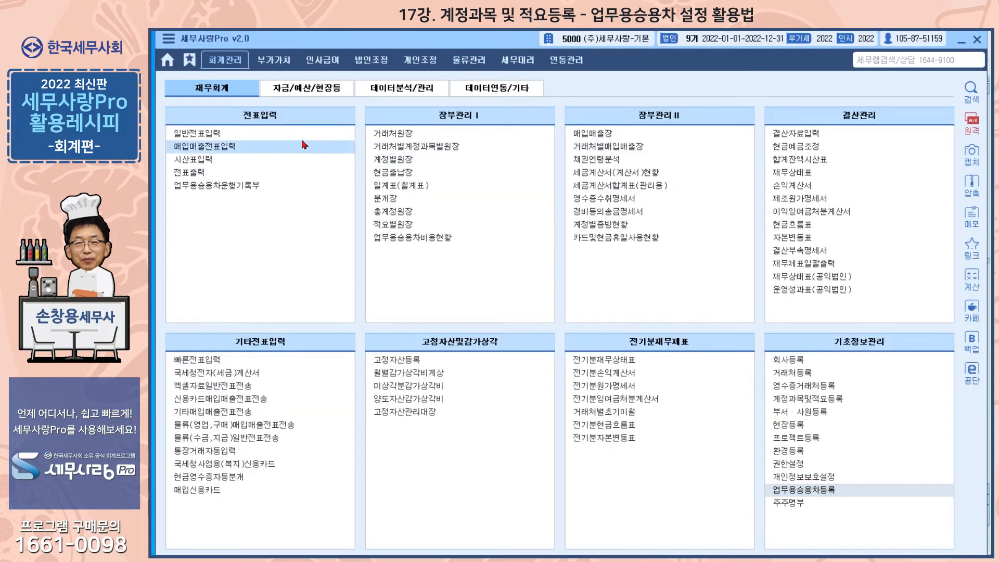
- Open 일반전표입력 for month 01 and start a new voucher line dated the 31st
left_click(217, 136)
type("01")
key("Return")
key("Return")
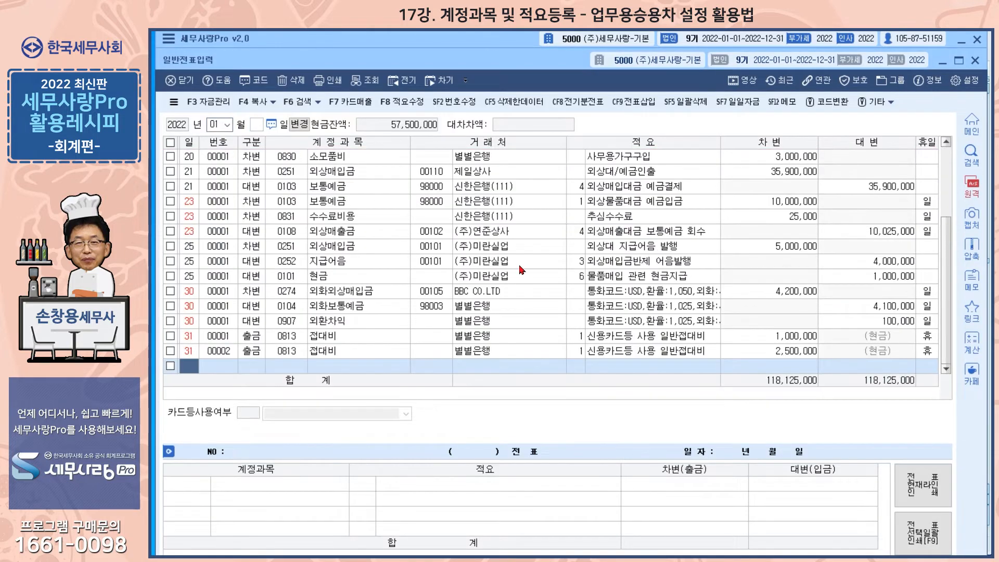
type("31")
key("Return")
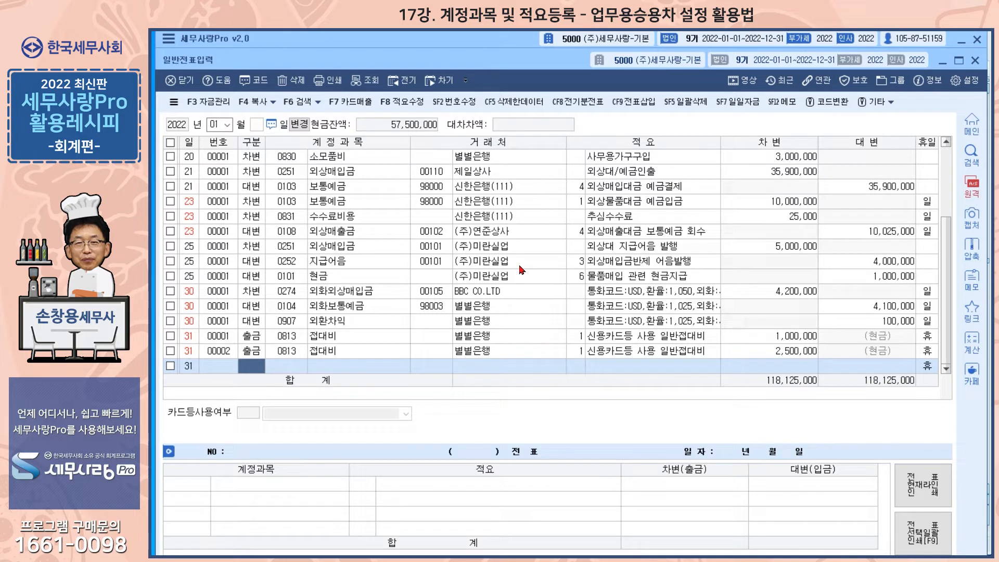
- Set the new line to 출금 with account 0817 세금과공과금 and 거래처 강나구청
type("1")
key("Return")
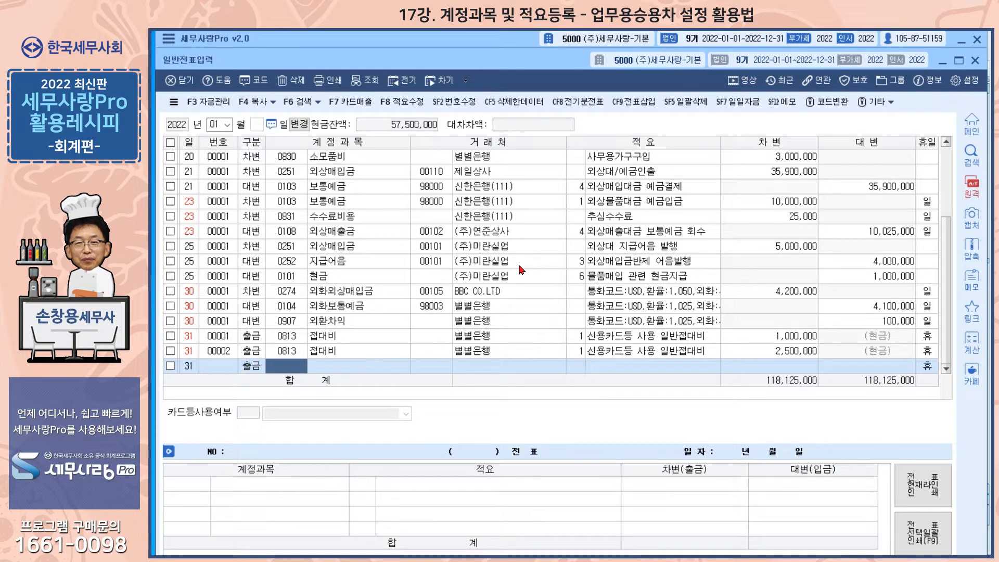
type("0817")
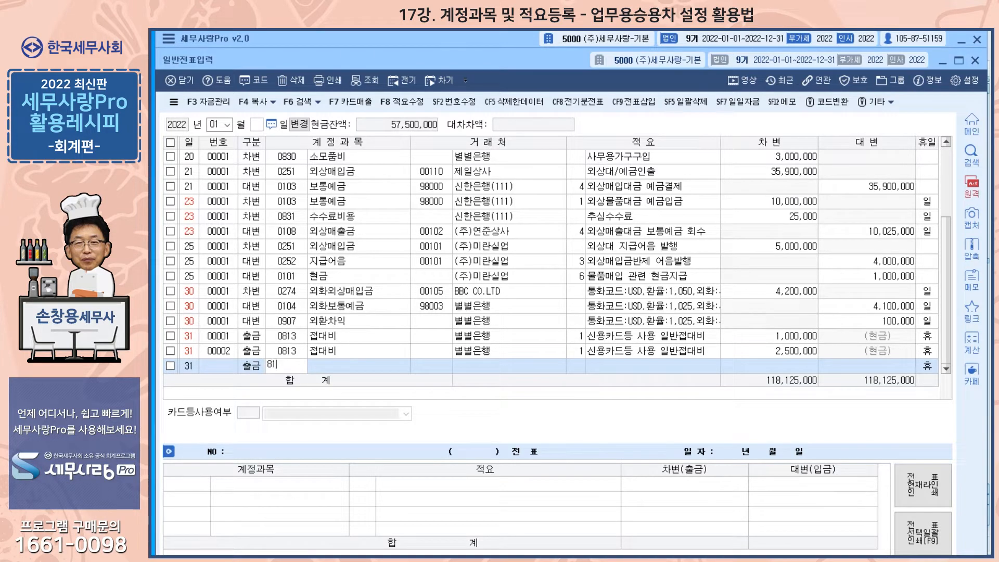
key("Return")
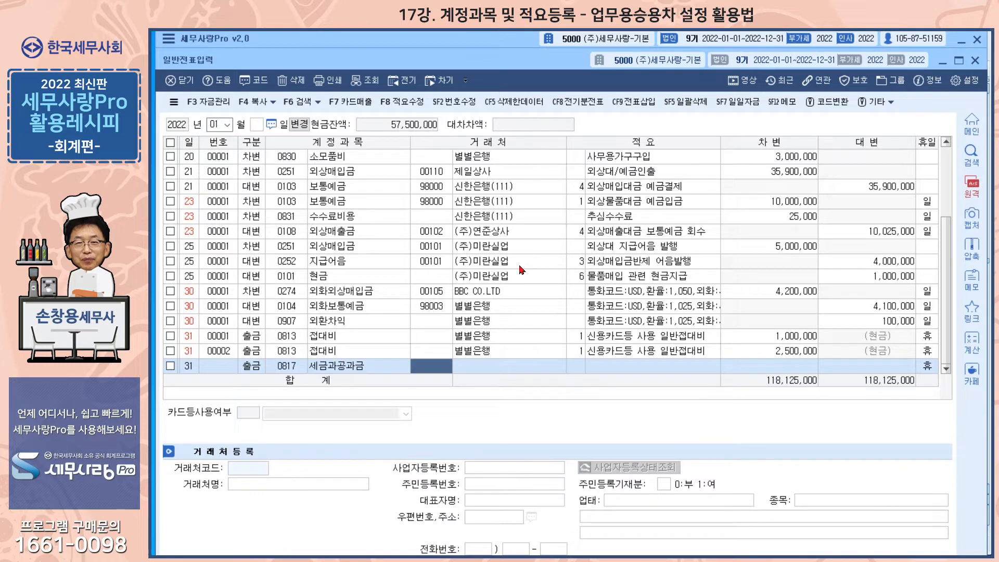
key("Return")
type("강")
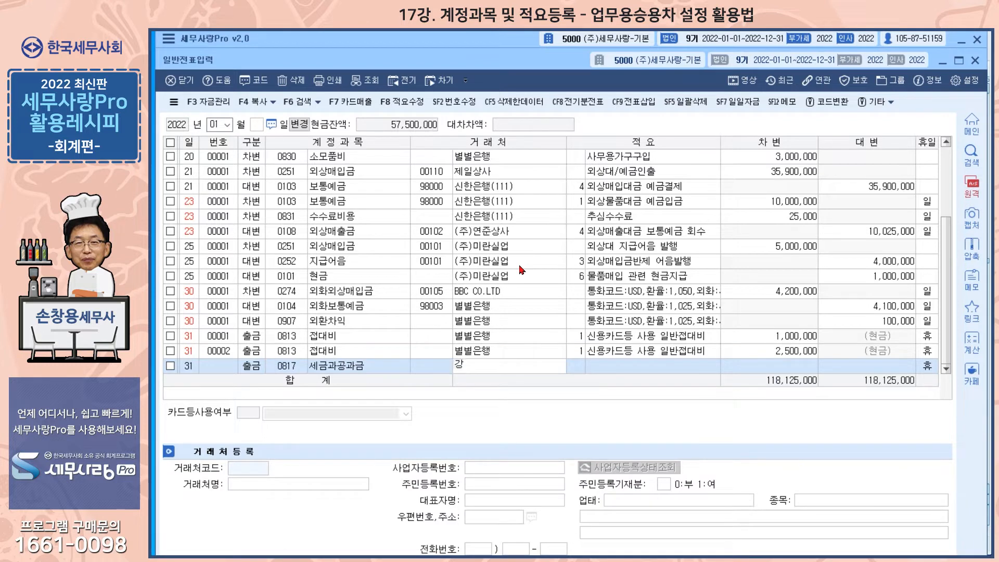
type("낙구청")
key("Return")
- Give the 강나구청 line 적요 1 자동차세 납부 and an amount of 250,000
type("1")
key("Return")
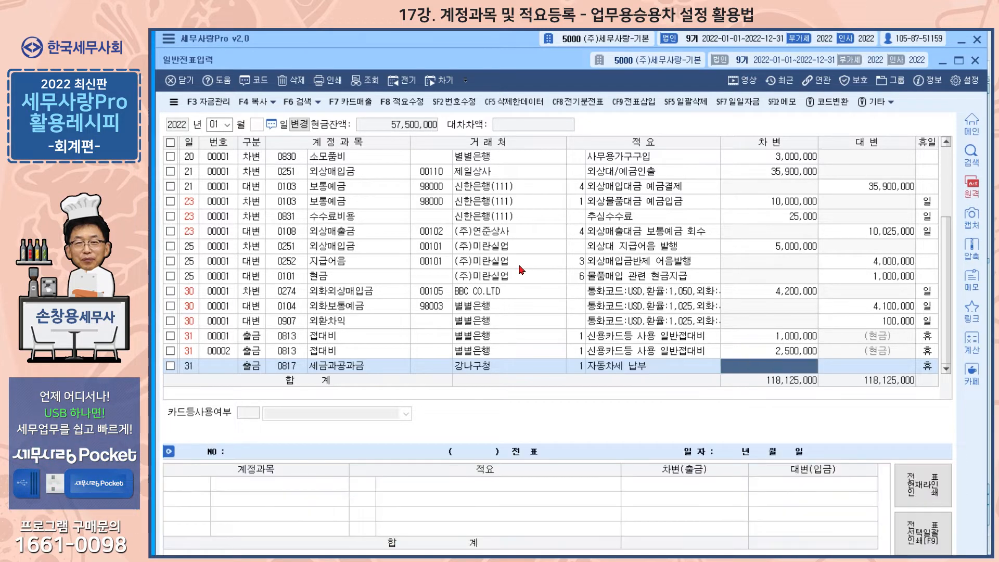
type("2500000")
key("Return")
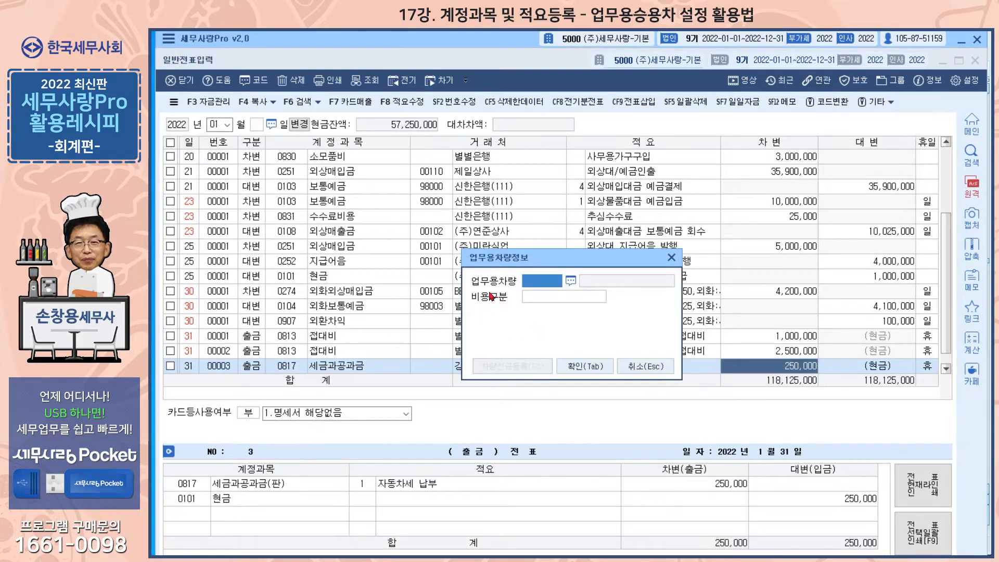
- Assign business vehicle 0001 with 비용구분 4.자동차세 to the 자동차세 납부 voucher line
left_click(570, 282)
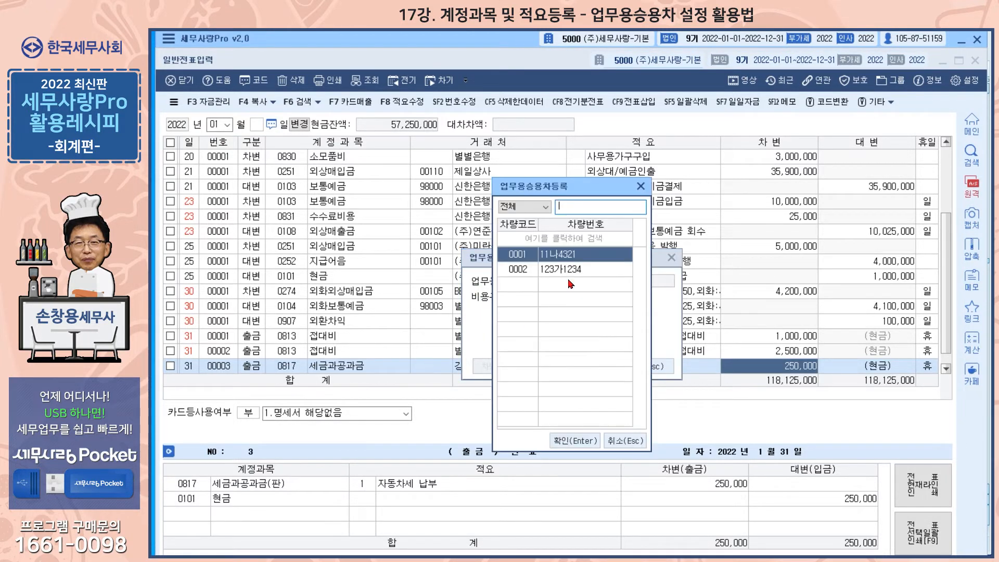
left_click(570, 442)
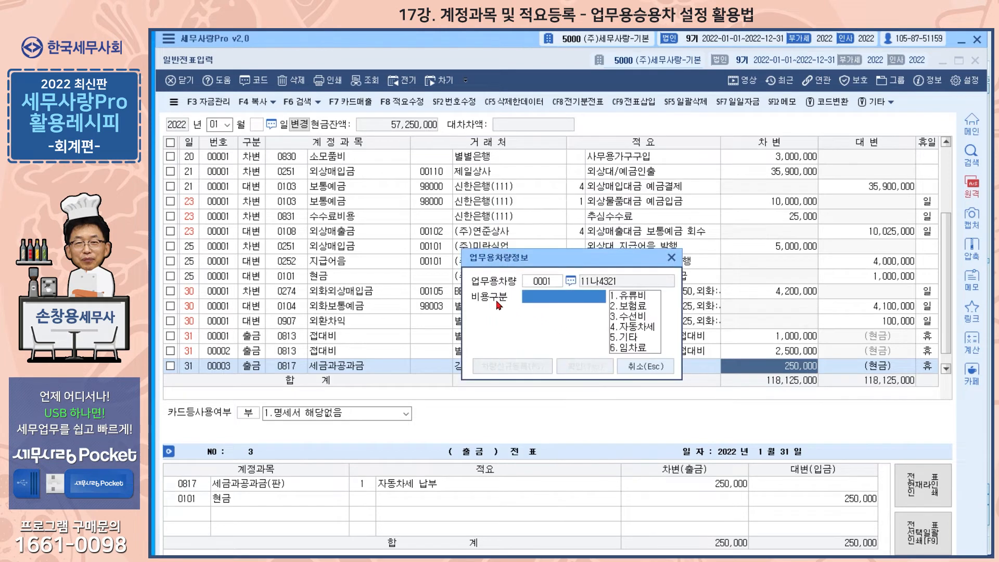
left_click(643, 327)
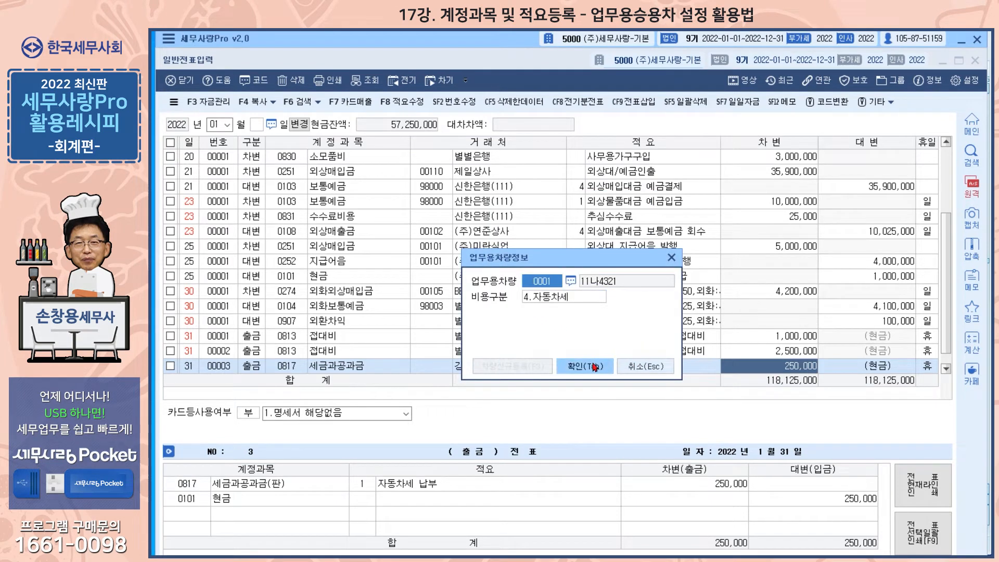
left_click(610, 367)
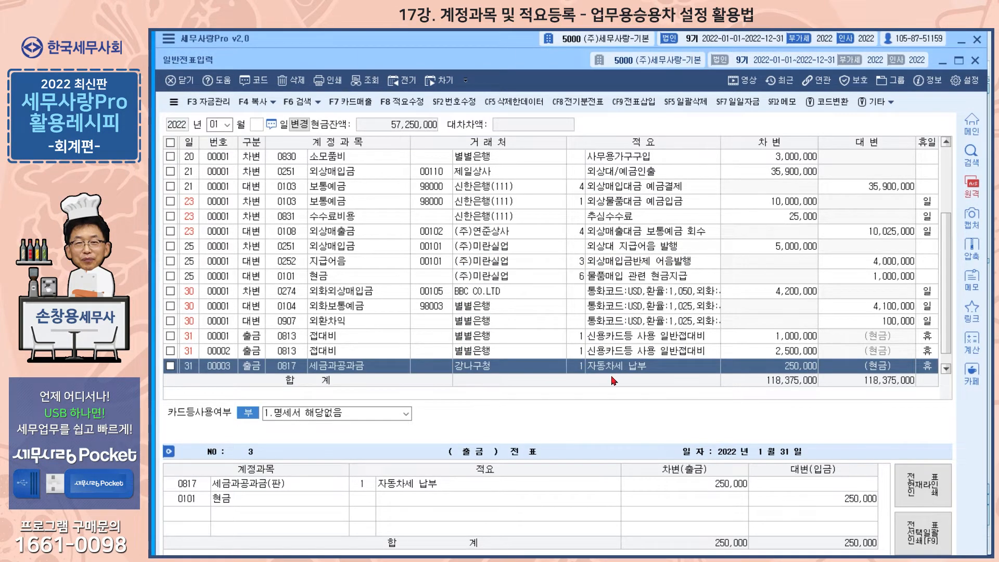
key("Return")
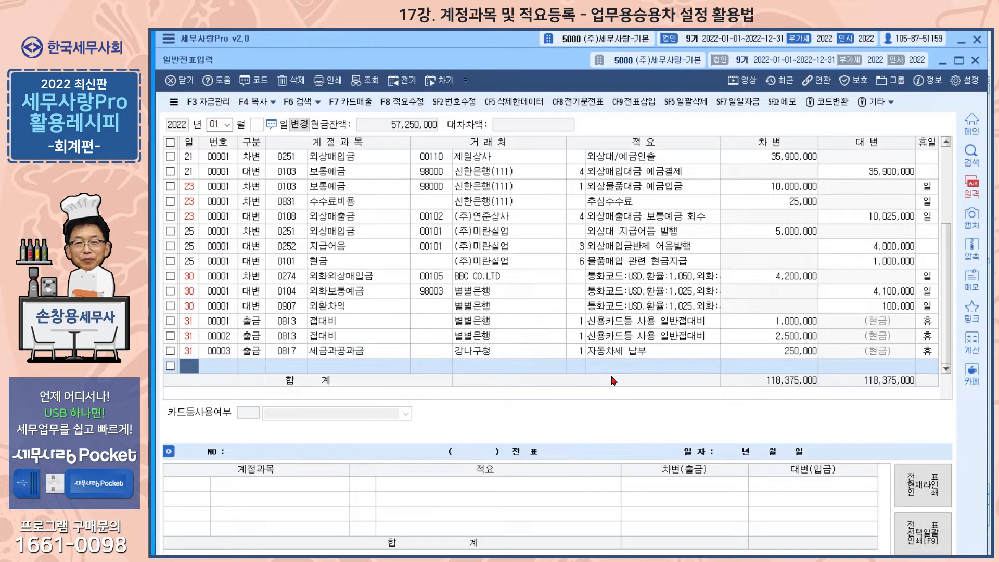
- Add another 출금 line dated the 31st with account 0817 세금과공과금 and 거래처 강남구청
key("Return")
key("Return")
key("Return")
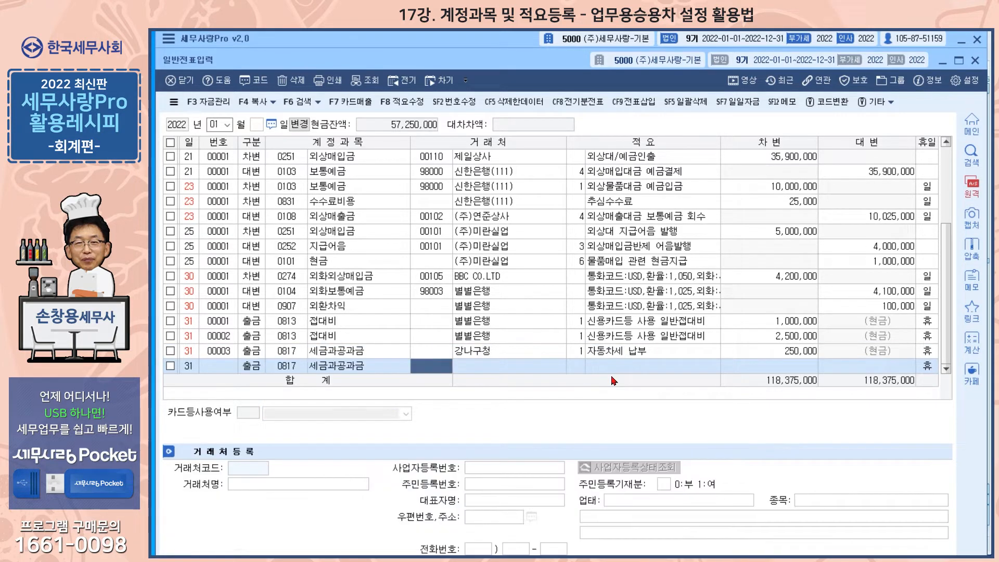
key("Return")
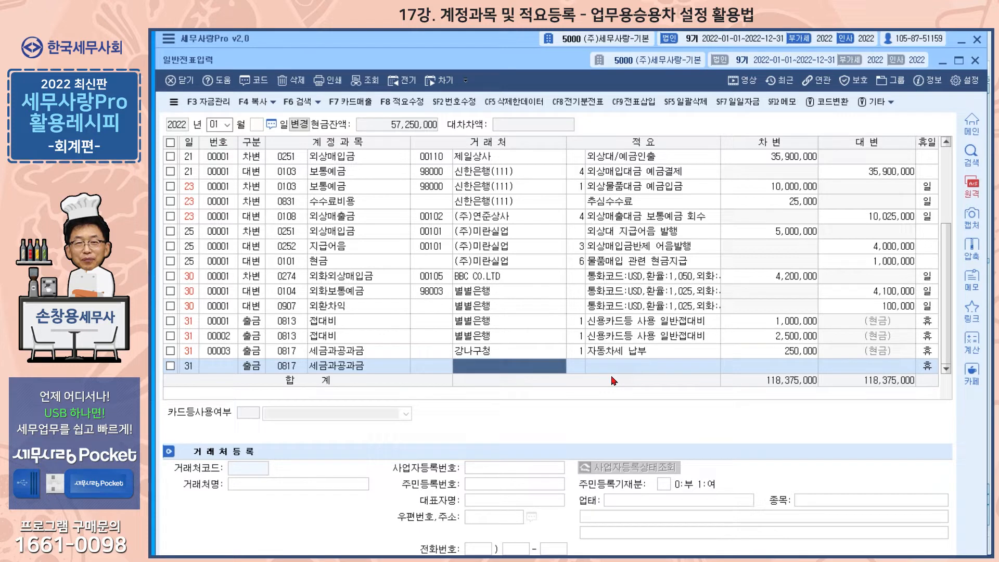
type("강남")
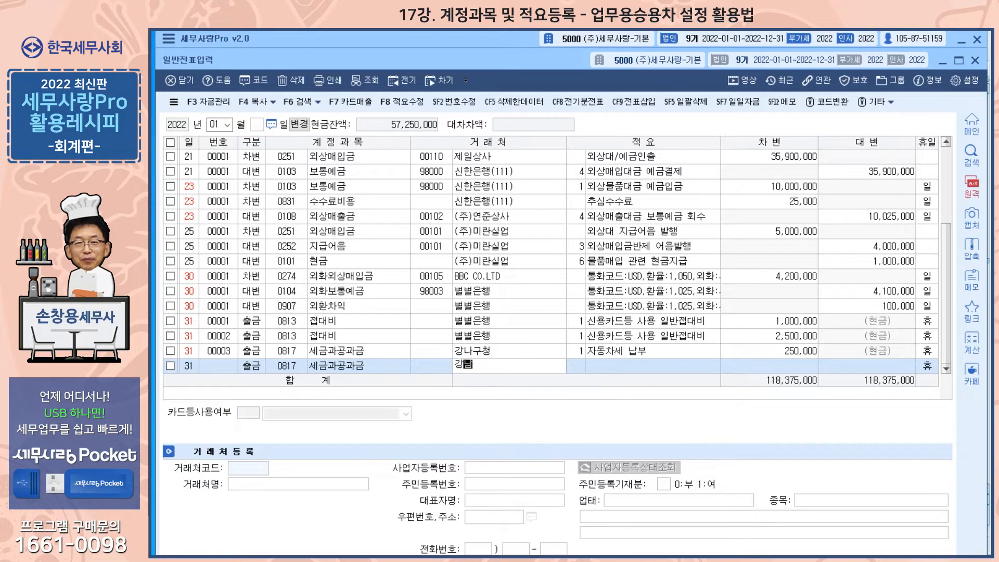
type("구청")
key("Return")
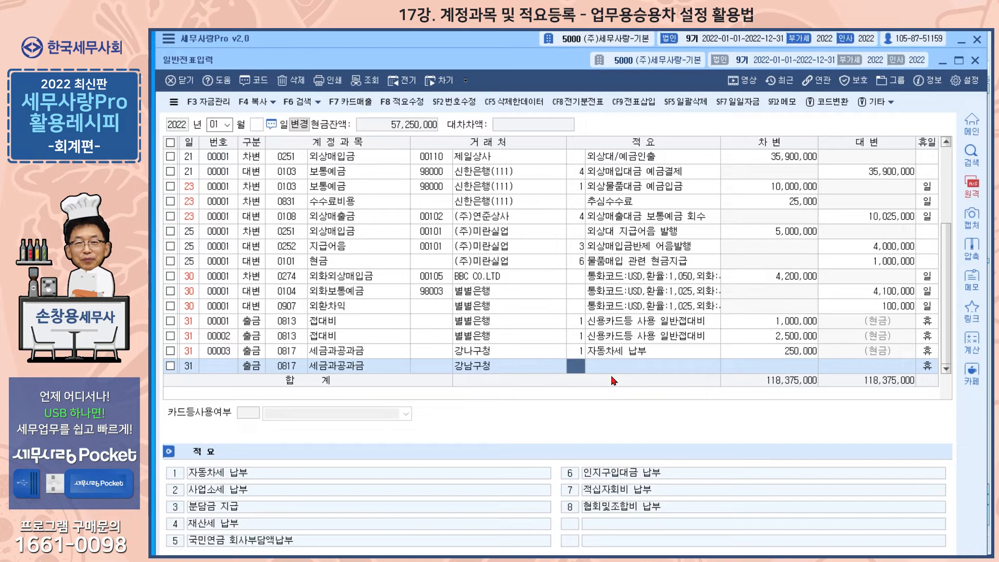
- Set the 강남구청 line's 적요 to 4 재산세 납부
type("1")
key("Return")
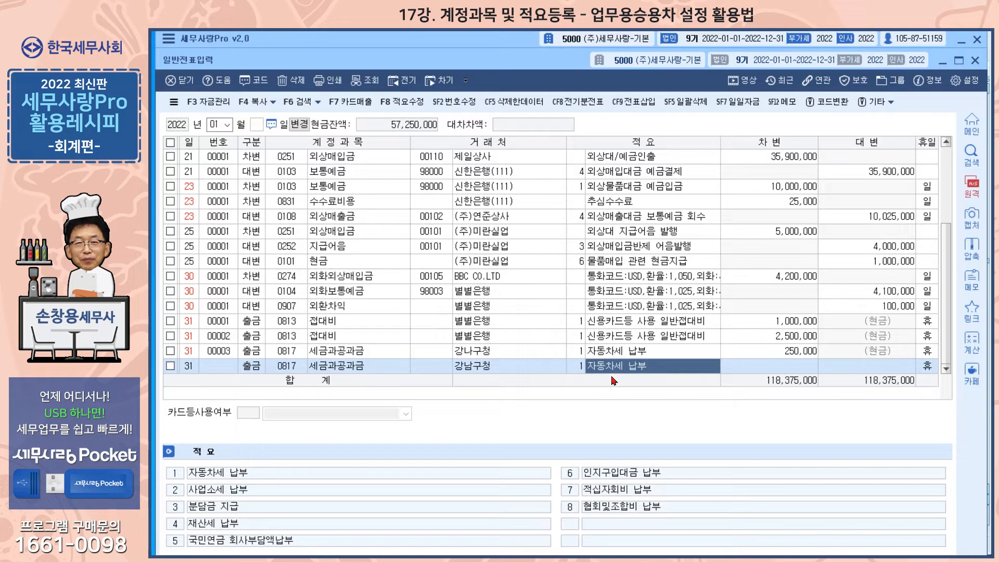
key("Left")
type("4")
key("Return")
key("Return")
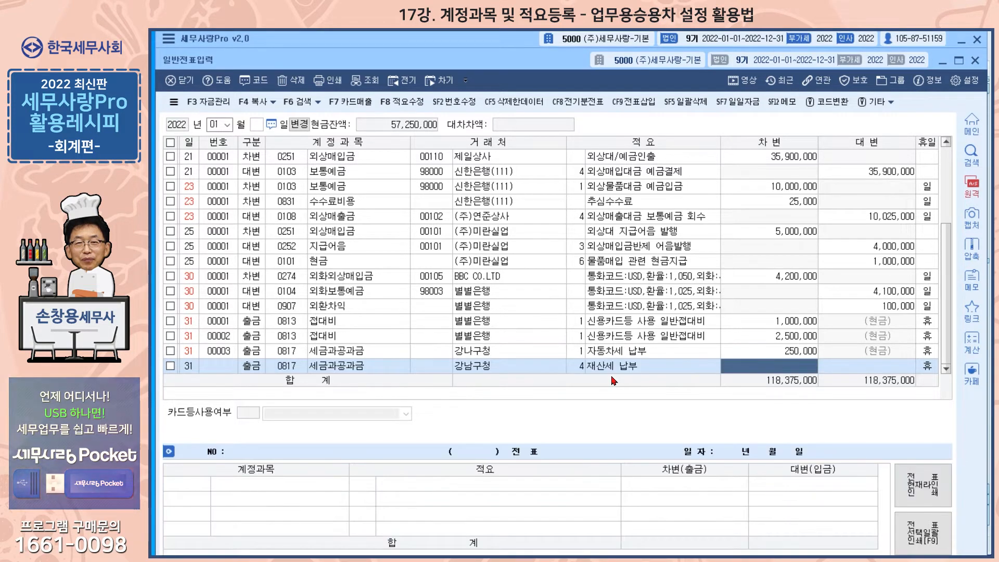
- Enter 300,000 as the 재산세 납부 amount and dismiss 업무용차량정보 without assigning a vehicle
type("300,000")
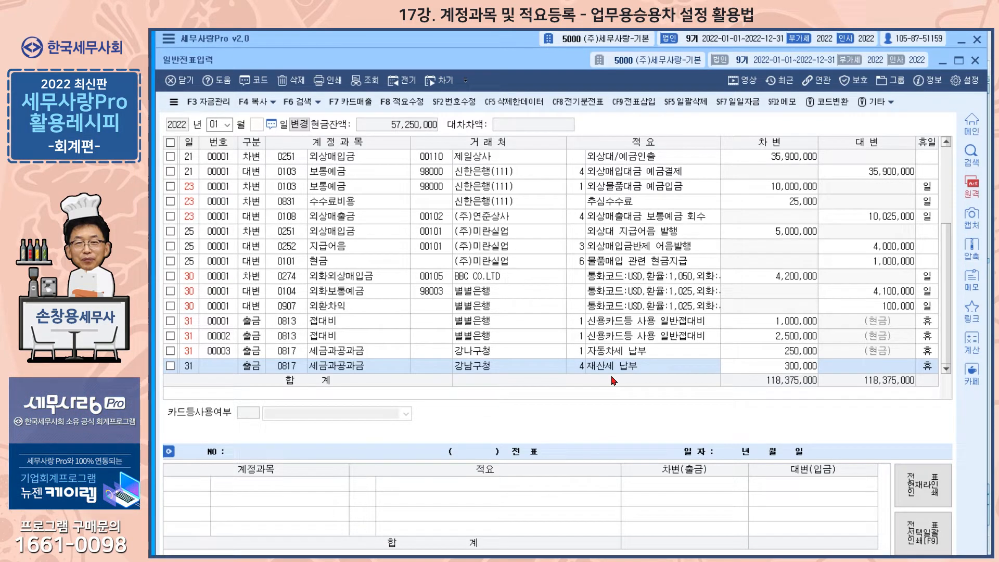
key("Return")
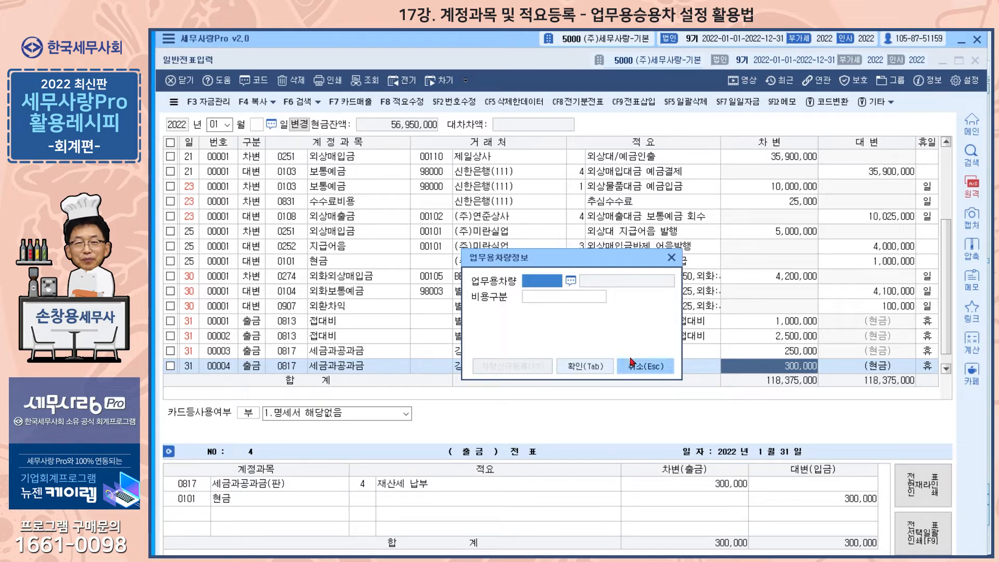
left_click(642, 370)
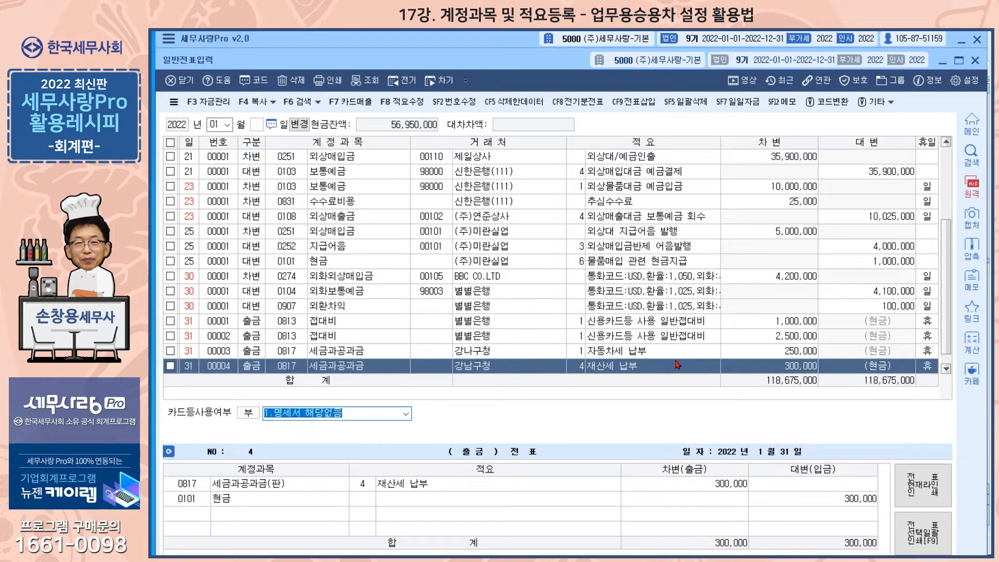
key("Down")
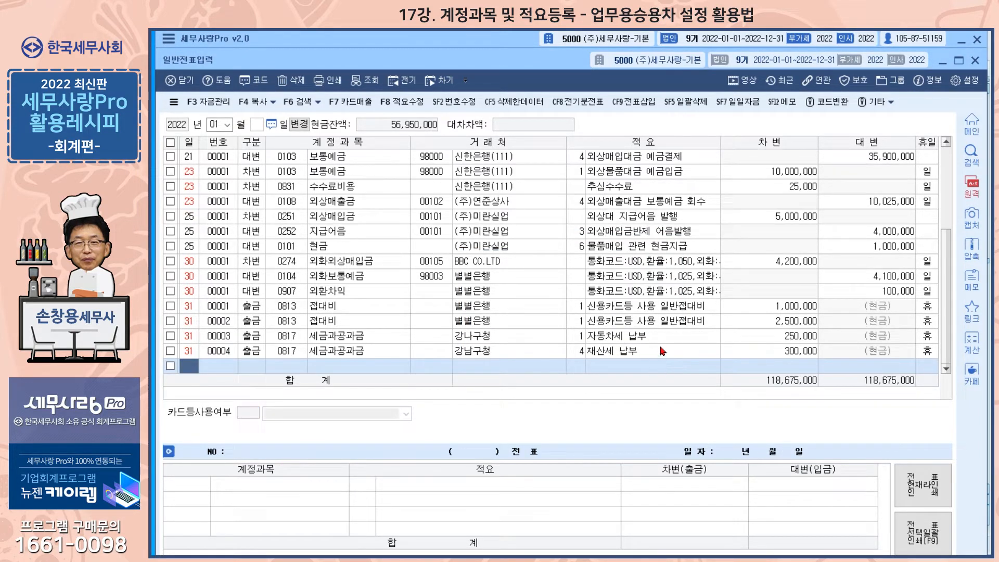
- Leave the voucher entry and look up account 0860 업무용차량유지비 in 계정과목및적요등록
left_click(975, 61)
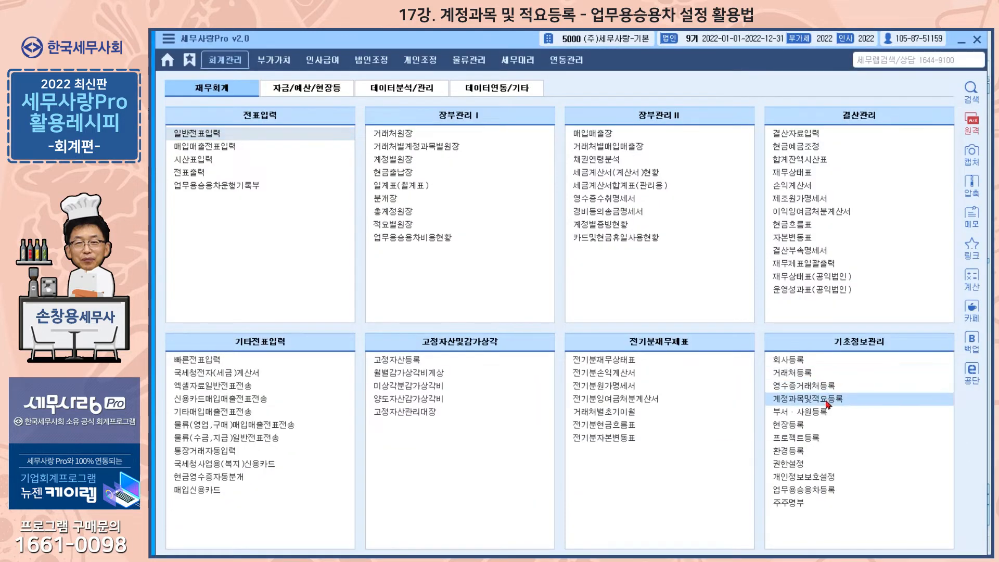
left_click(806, 398)
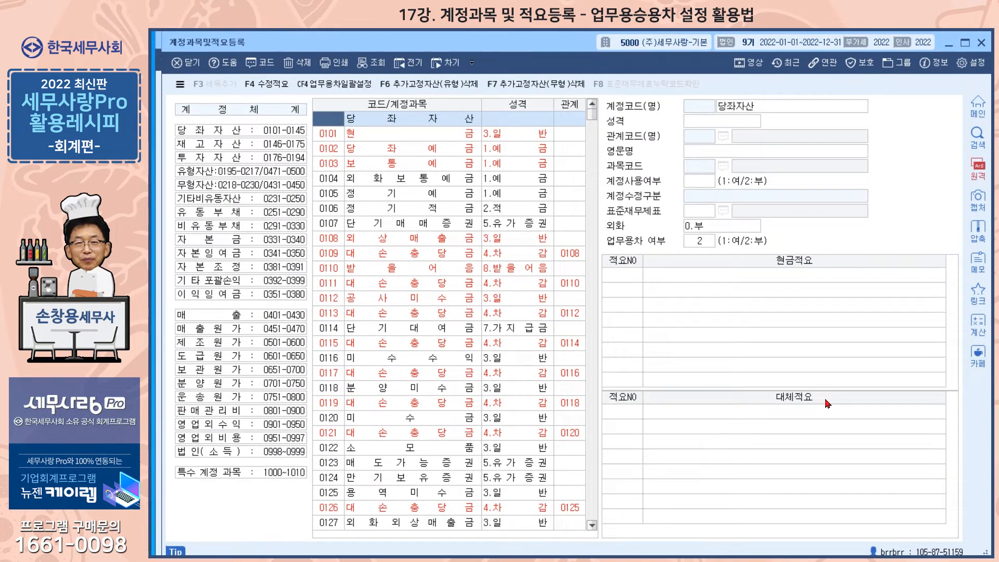
left_click(341, 195)
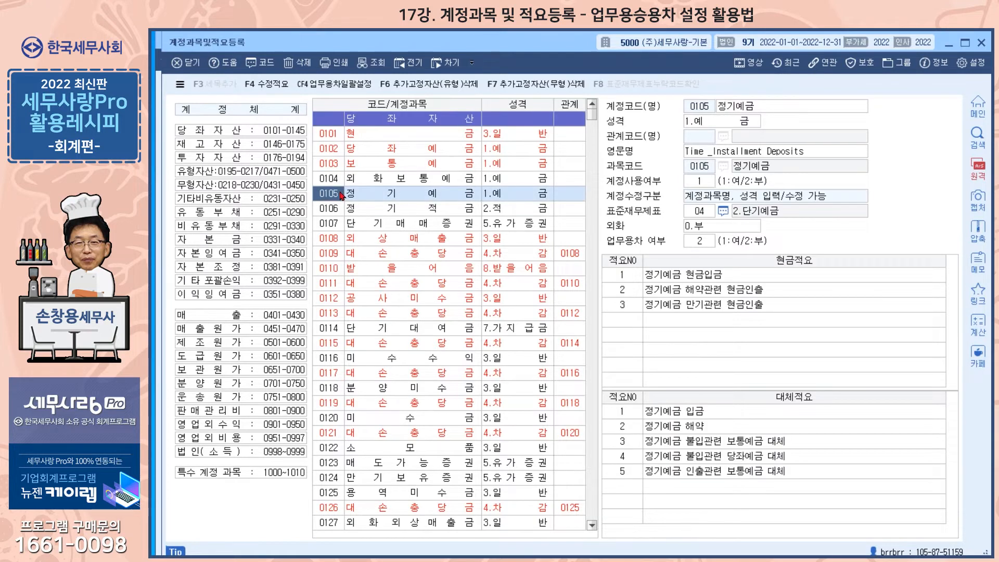
type("860")
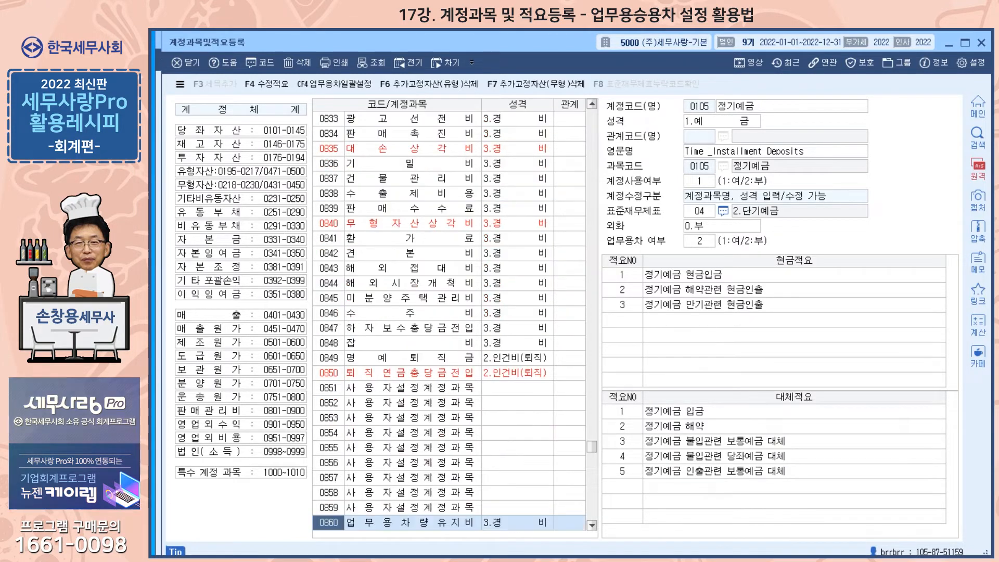
scroll(375, 249, "down", 5)
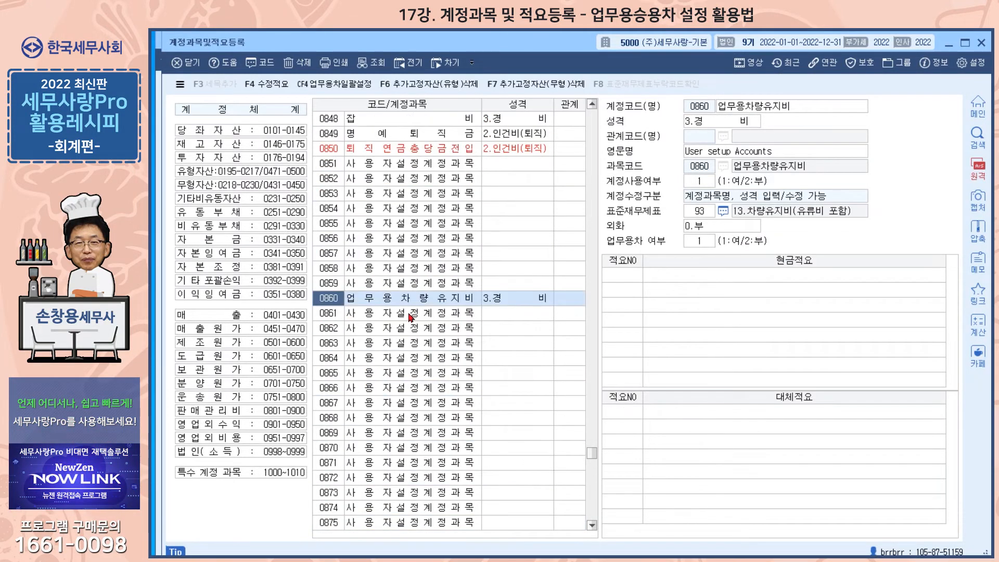
- Set the 표준재무제표 item of account 0860 업무용차량유지비 to 93, 13.차량유지비(유류비 포함)
left_click(397, 300)
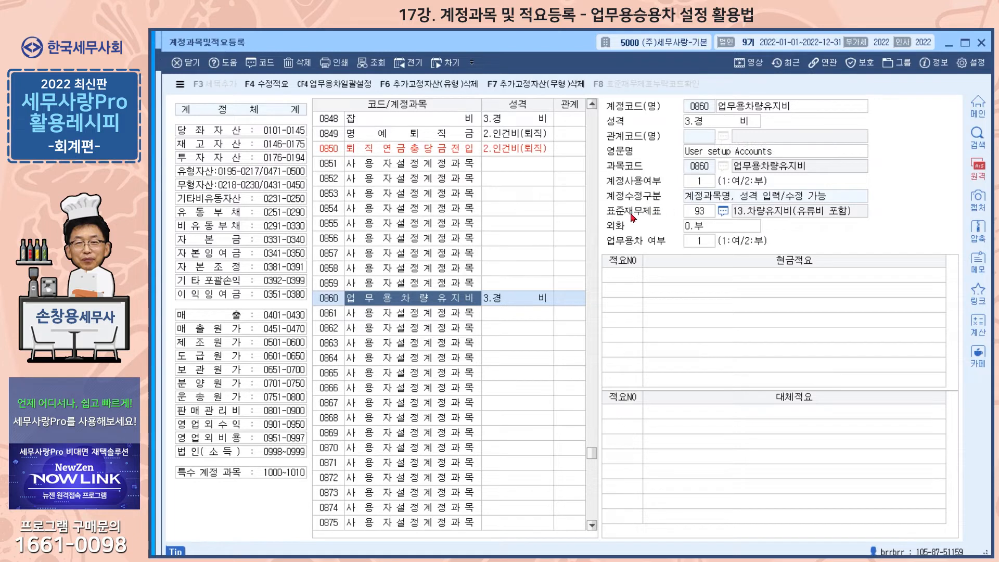
left_click(724, 213)
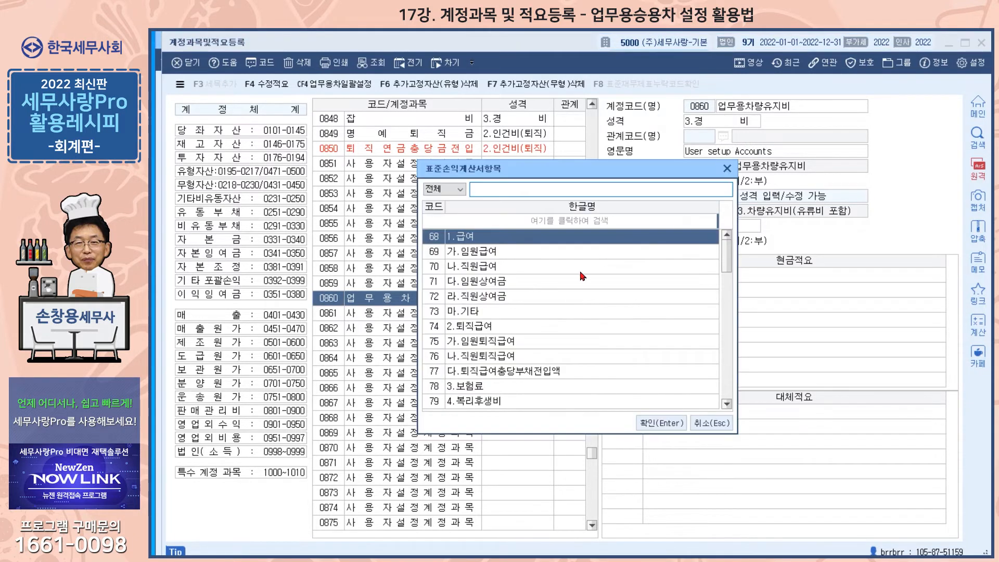
scroll(563, 301, "down", 3)
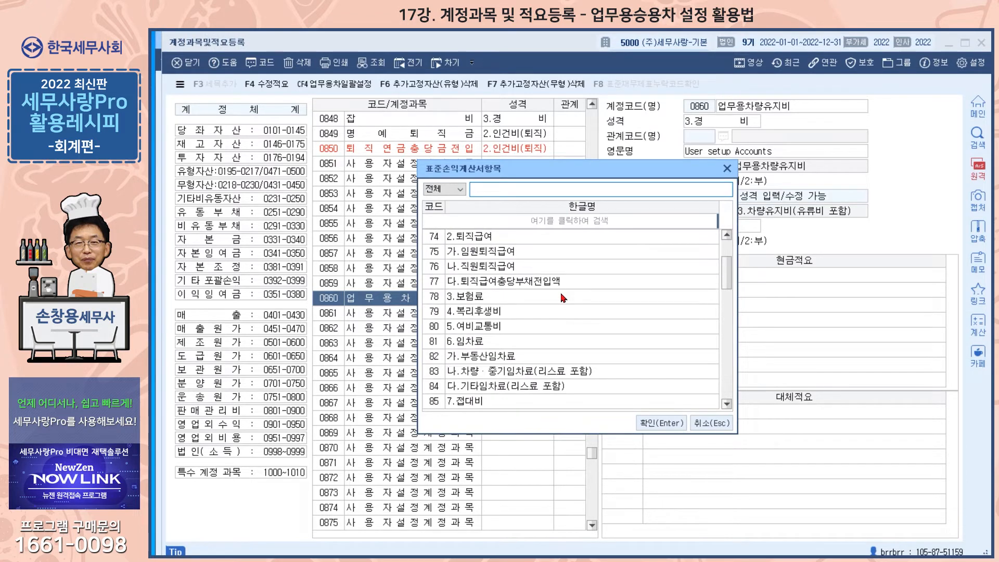
scroll(564, 297, "down", 2)
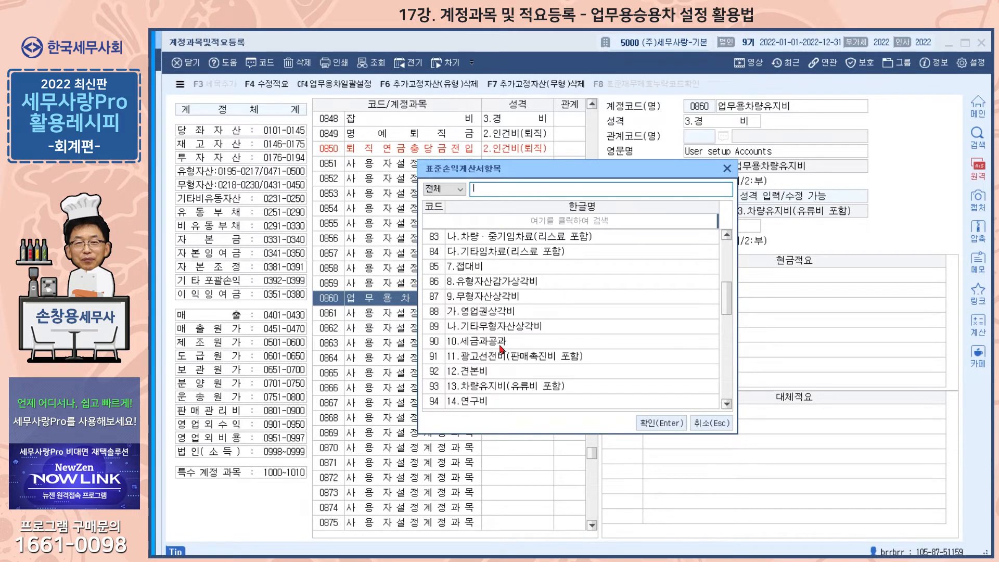
left_click(478, 389)
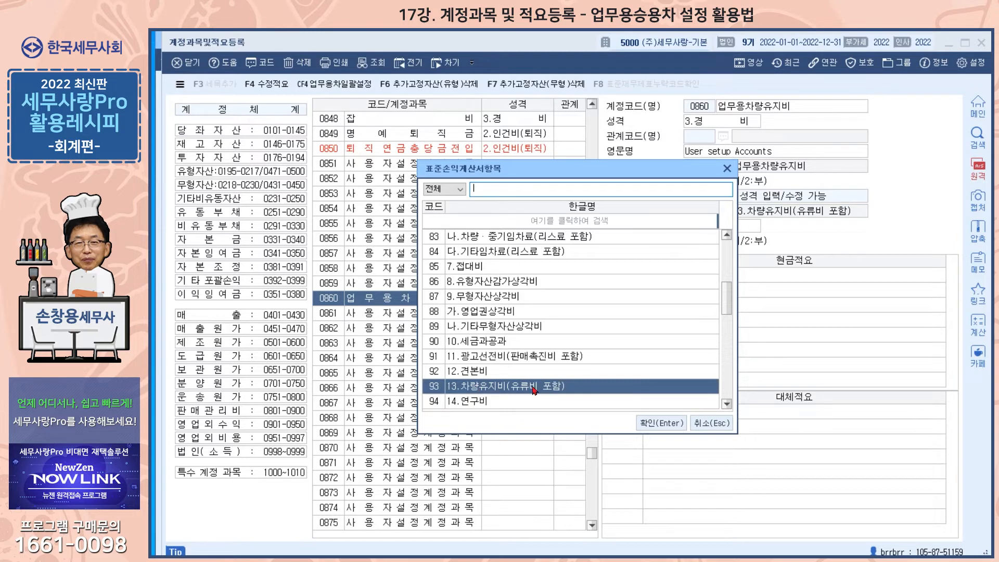
left_click(661, 423)
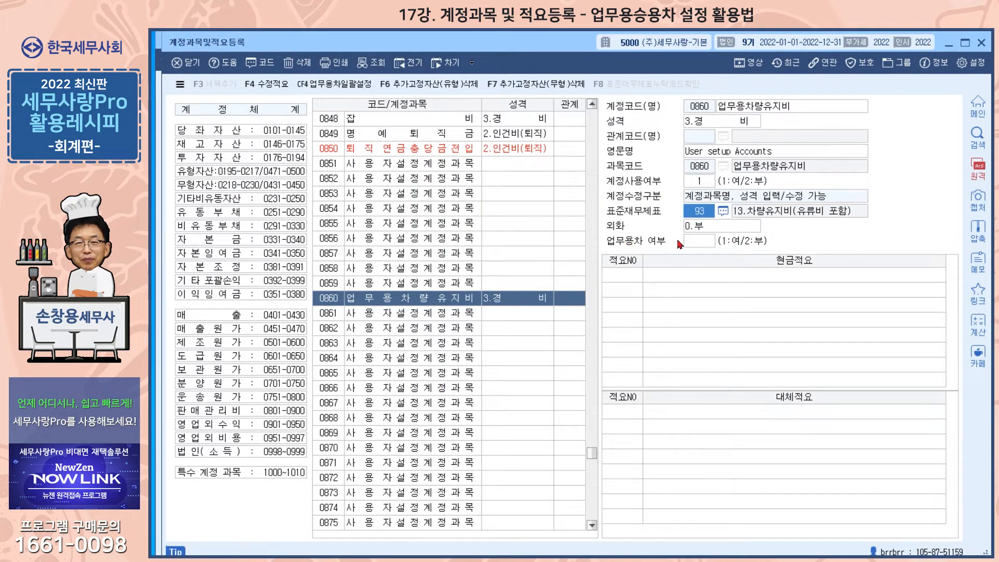
- Set 업무용차 여부 to 1 (여) for account 0860 and leave 계정과목및적요등록
left_click(699, 243)
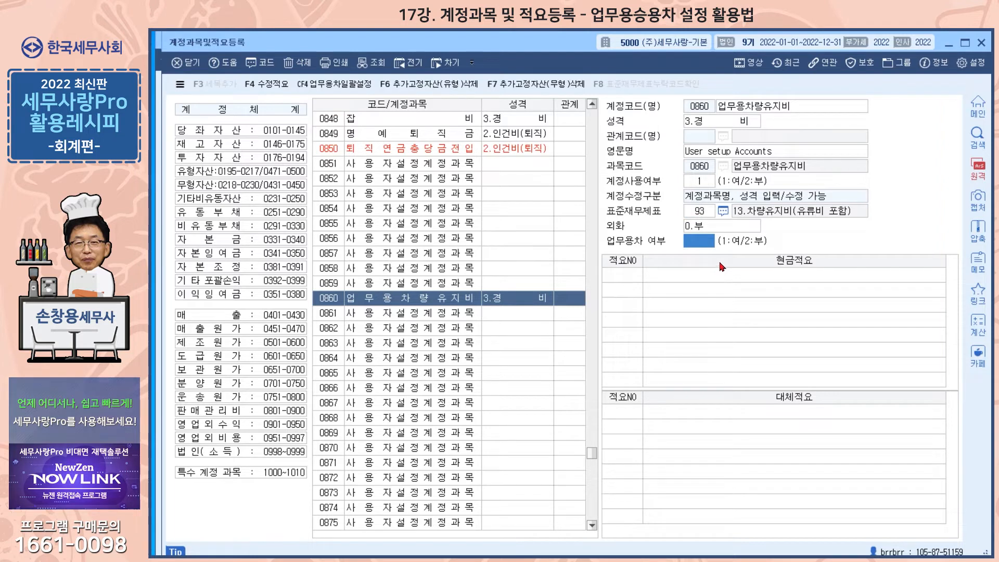
type("1")
key("Return")
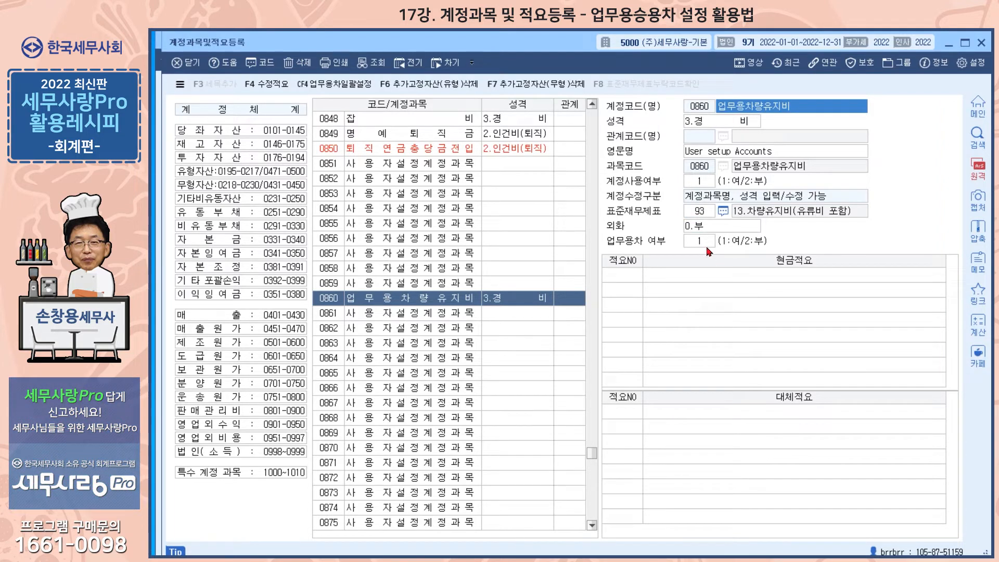
left_click(981, 44)
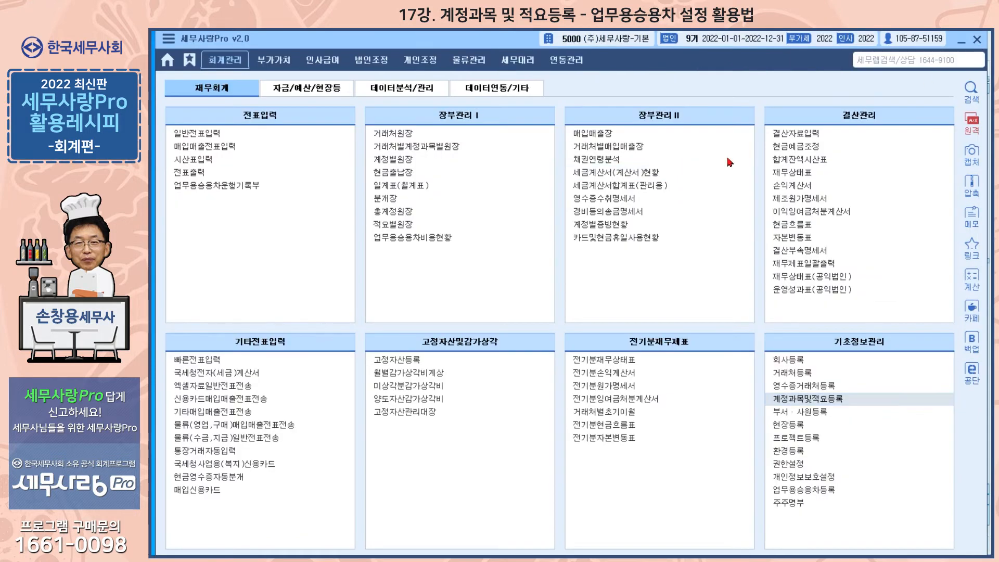
- In 일반전표입력 for January 2022, add a 출금 line dated the 31st with account 0860 업무용차량유지비 and 거래처 강남구청
left_click(205, 135)
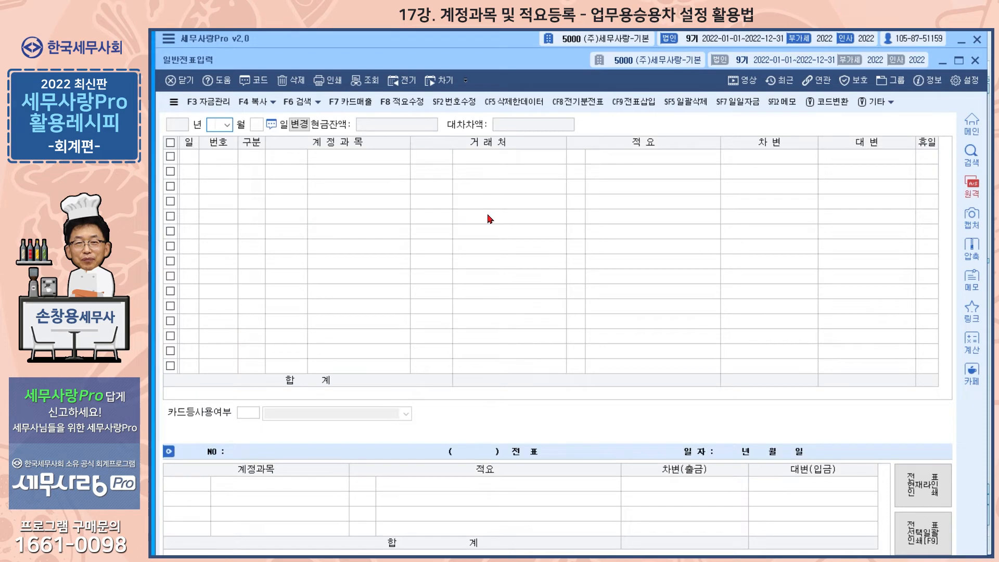
key("Return")
key("Return")
key("Return")
key("Return")
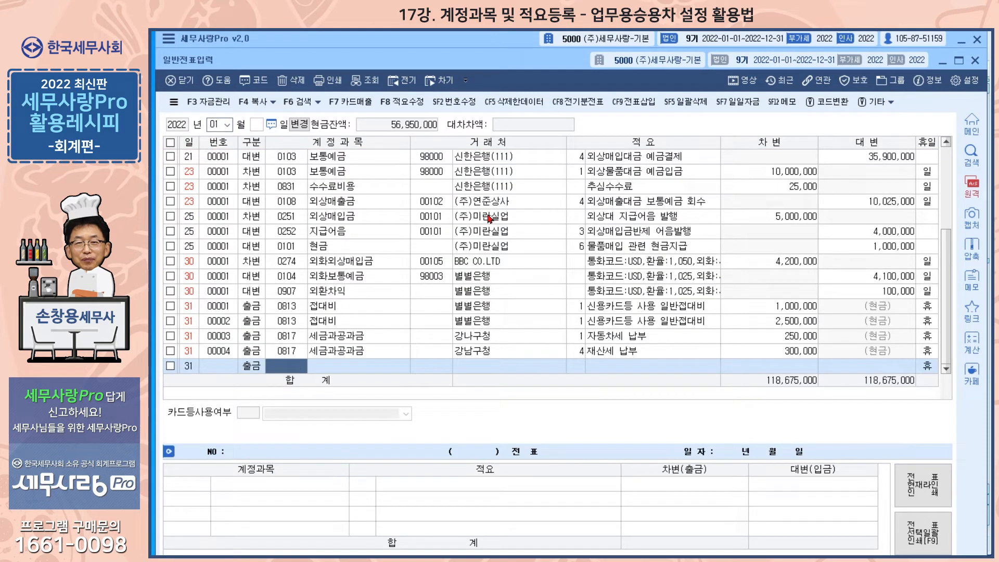
type("0860")
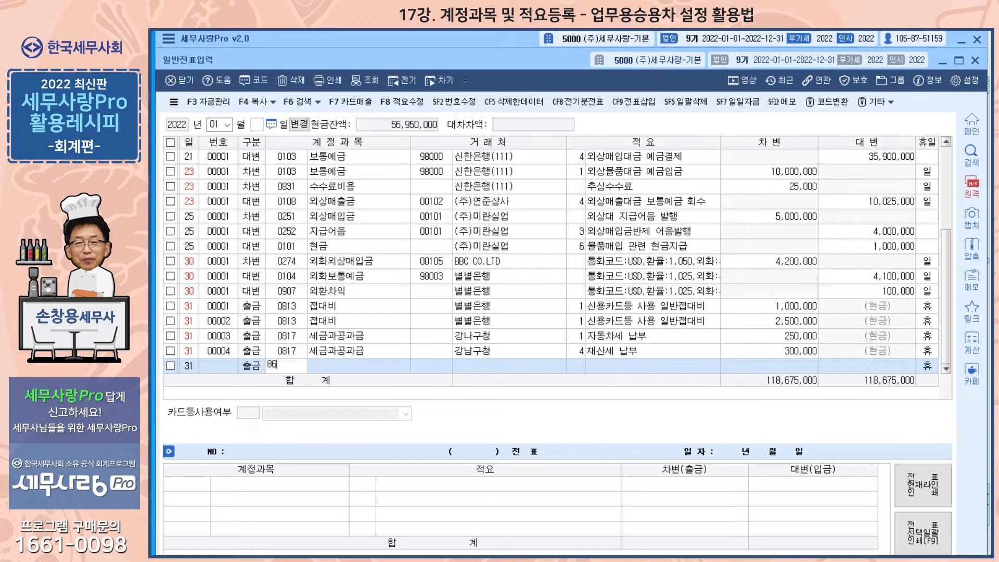
key("Return")
key("Return")
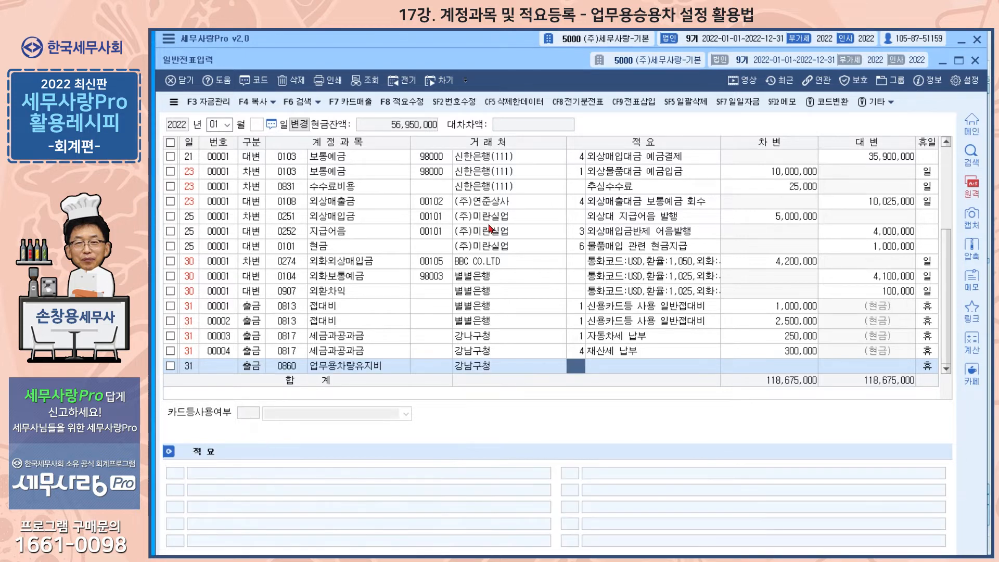
- Enter 자동차세 납부 as the 업무용차량유지비 line's 적요 and 250,000 as its amount
key("Return")
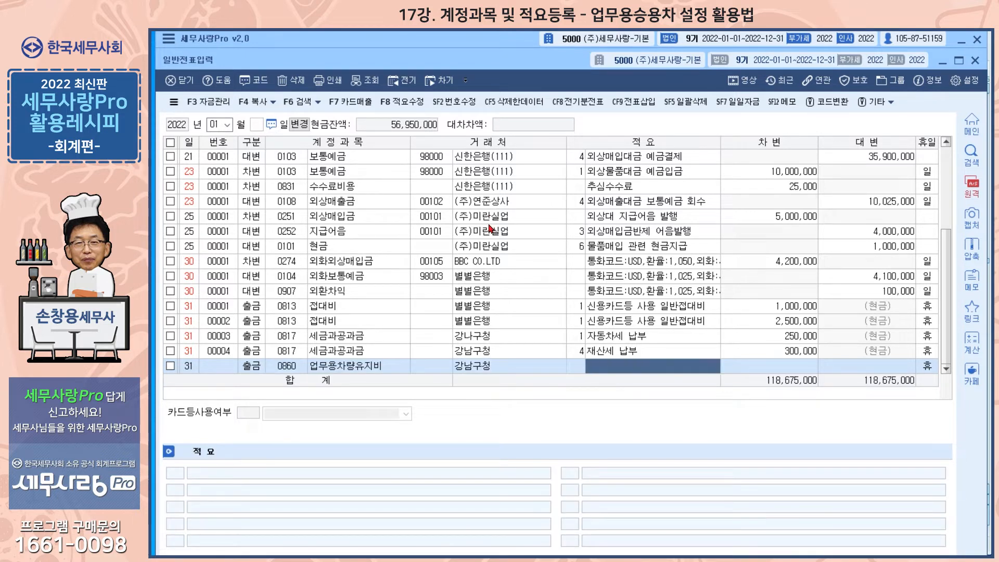
type("자동차")
type("세")
type(" 납부")
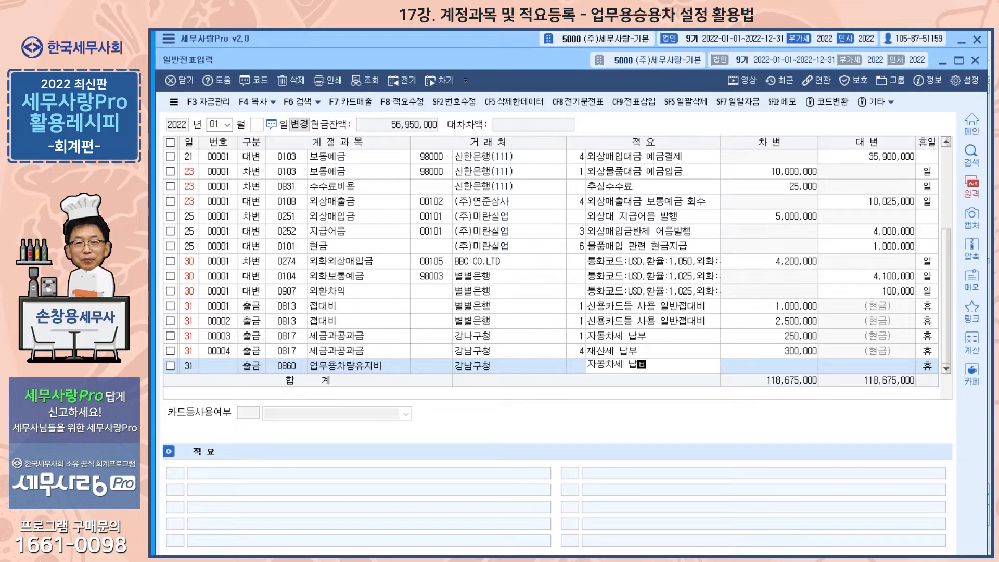
key("Return")
type("2500000")
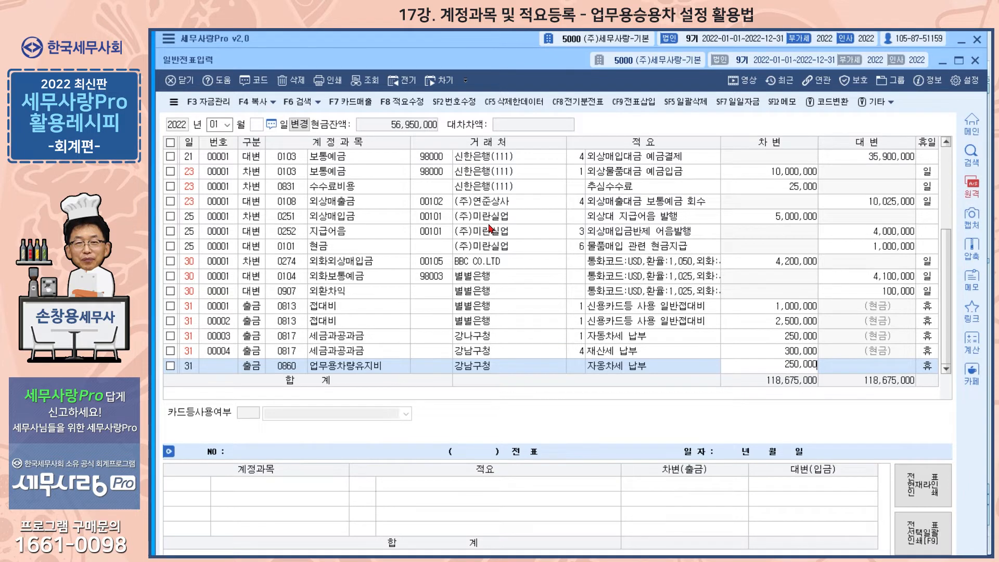
key("Return")
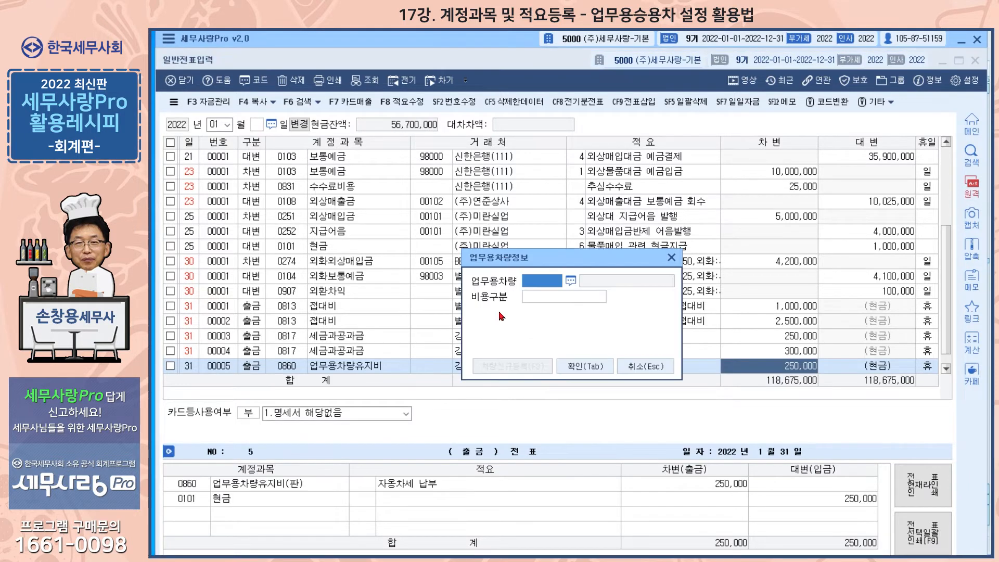
- Assign vehicle 0001 with 비용구분 4.자동차세 in 업무용차량정보 and leave the voucher entry
left_click(570, 281)
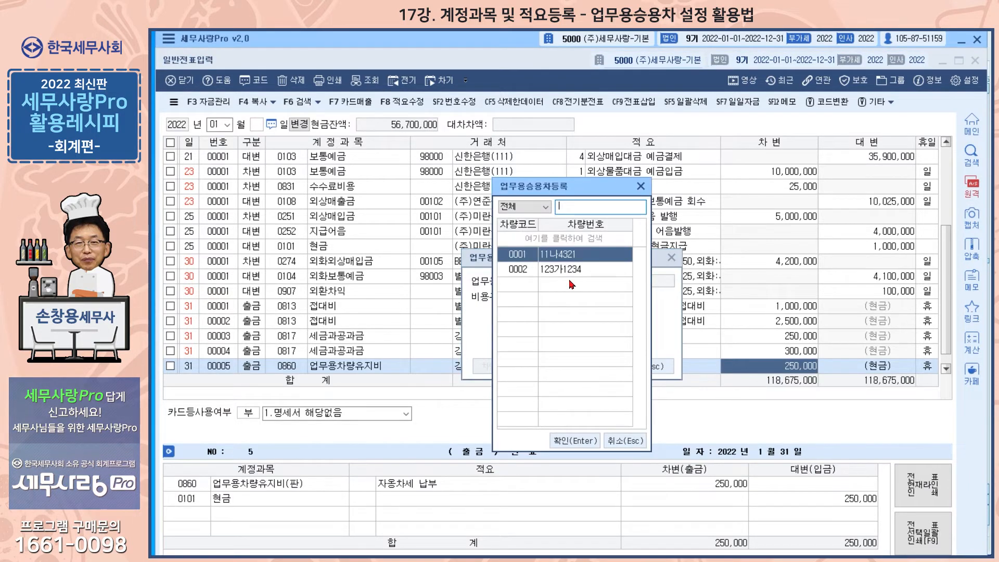
left_click(574, 440)
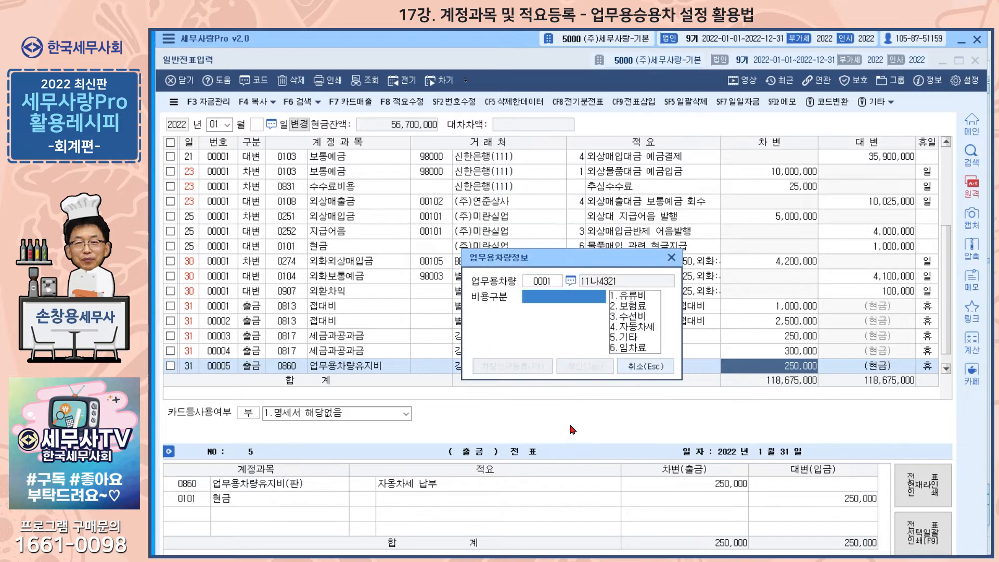
left_click(632, 326)
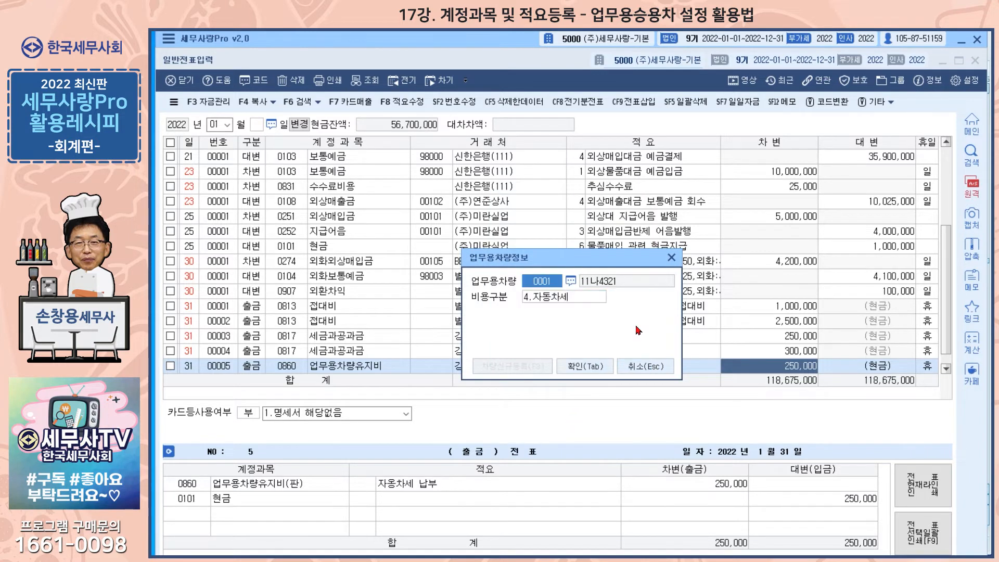
left_click(586, 367)
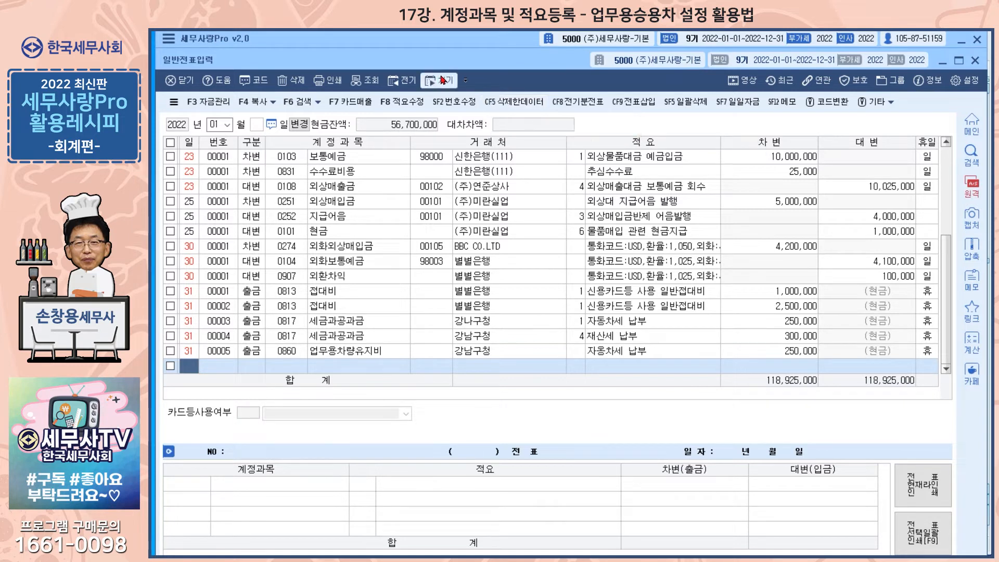
key("Escape")
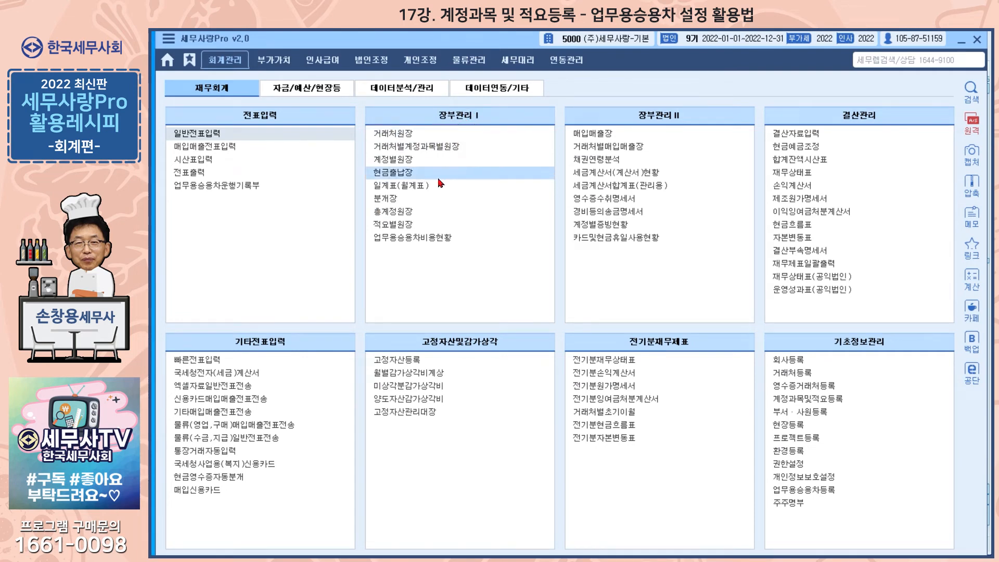
- Review the related expenses of vehicles 0001 and 0002 in 업무용승용차비용현황 for January 1 to December 31, 2022
left_click(416, 241)
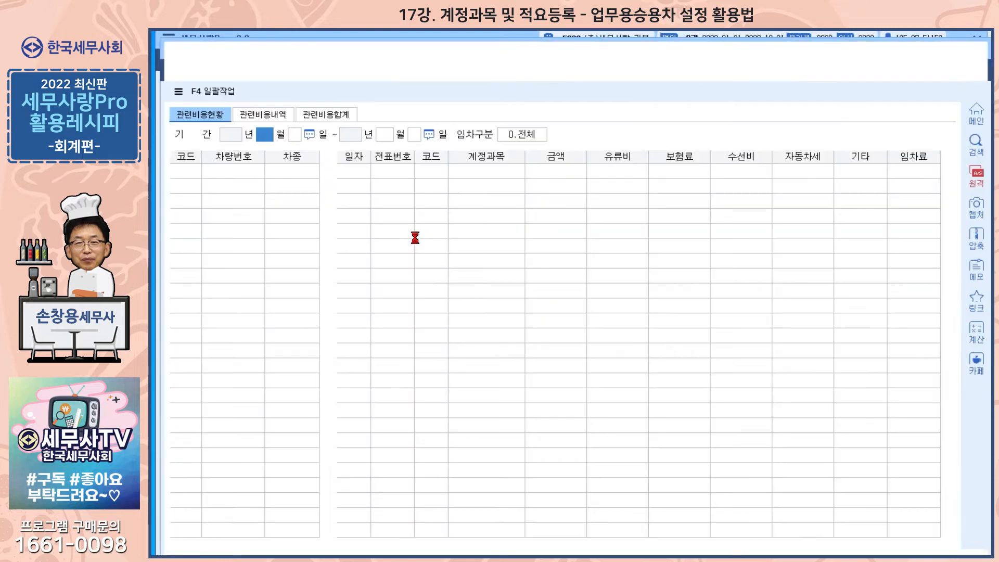
key("Return")
key("Return")
key("Return")
key("Return")
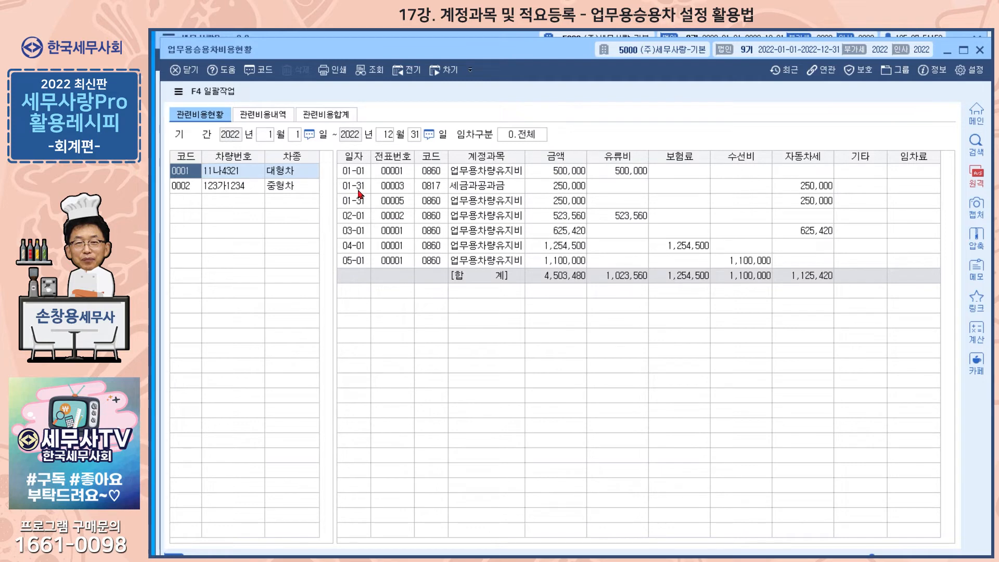
left_click(242, 187)
left_click(242, 172)
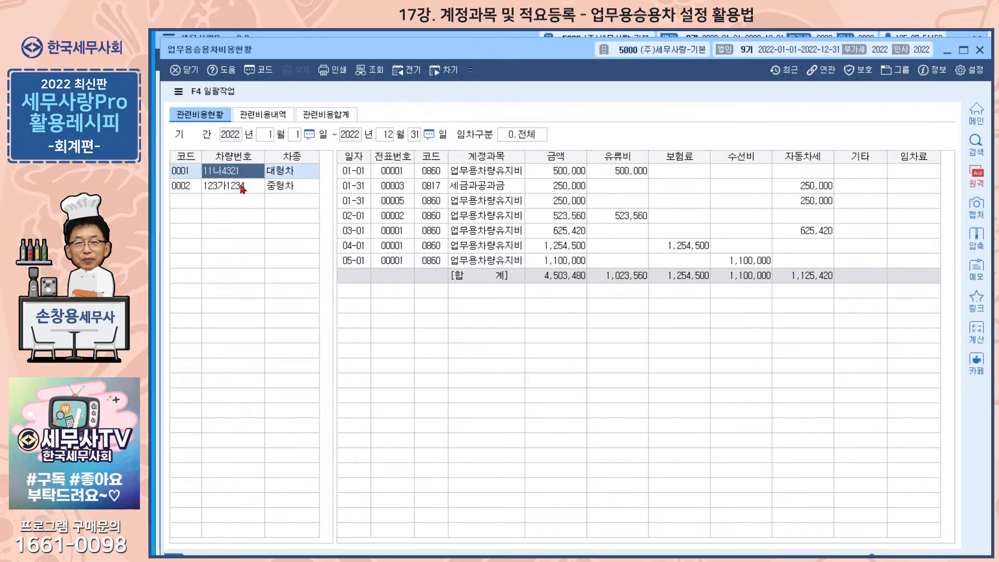
left_click(242, 187)
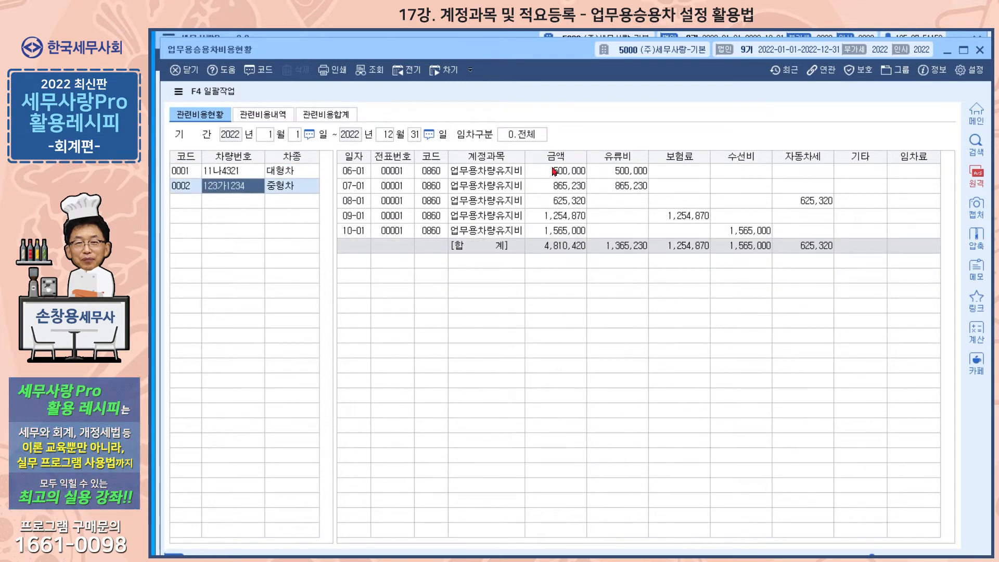
left_click(981, 50)
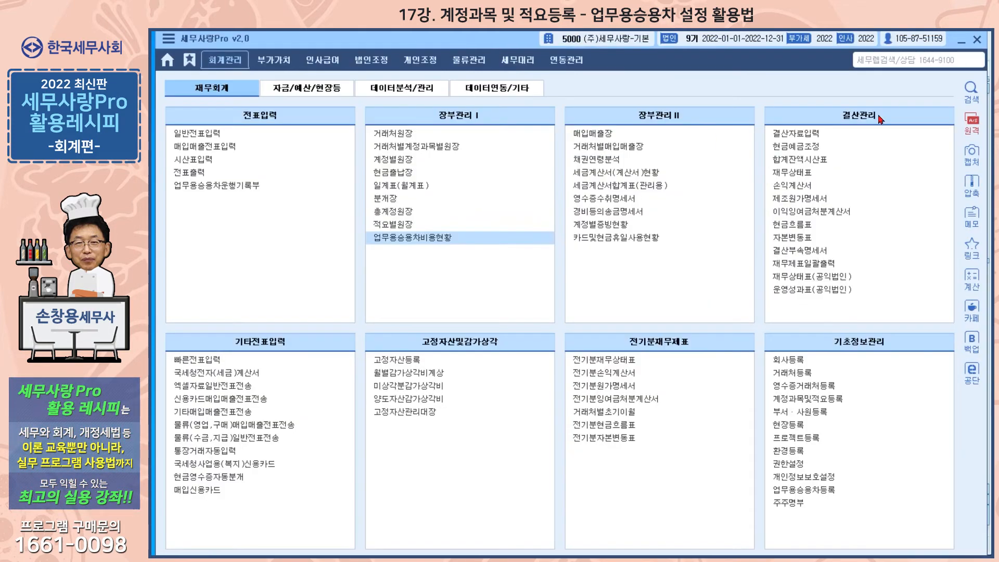
- Examine the 업무용차량유지비 line under 판매비와관리비 in the December 2022 손익계산서
left_click(796, 185)
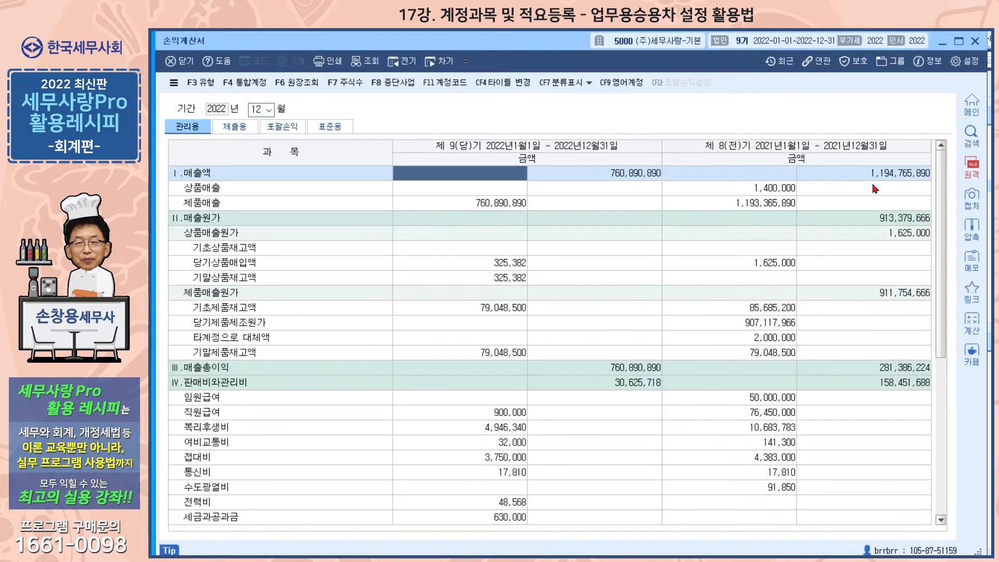
scroll(610, 300, "down", 4)
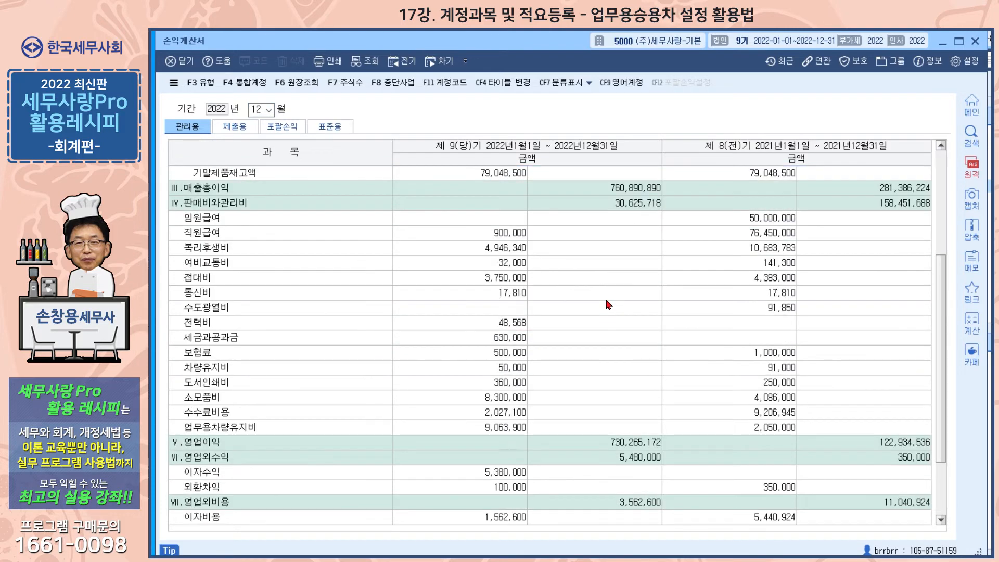
left_click(251, 431)
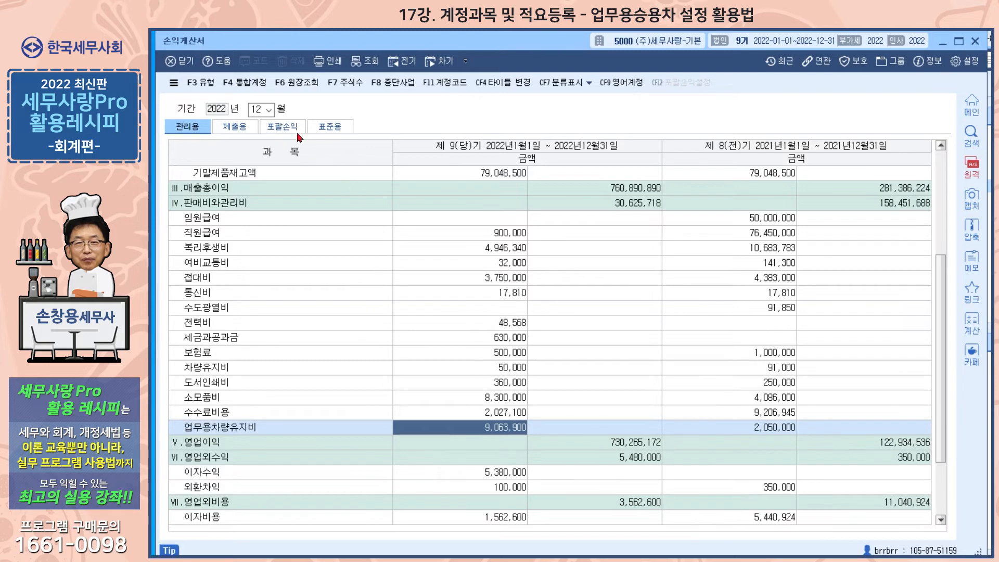
- Rename the 822 entry in 제출용 계정 등록 as 차량유지비, keeping 구분 9.판매관리비
left_click(246, 83)
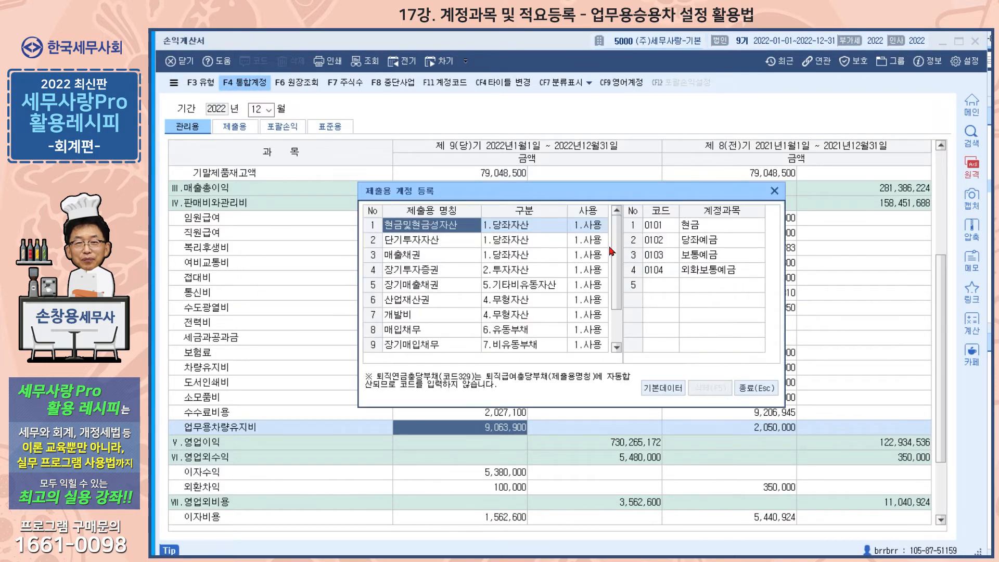
left_click_drag(616, 255, 624, 323)
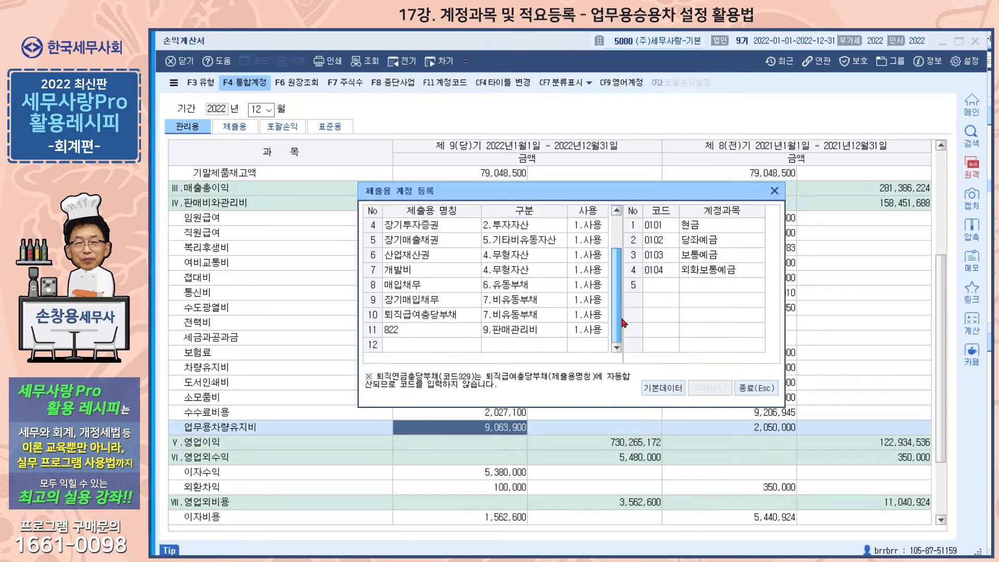
left_click(421, 333)
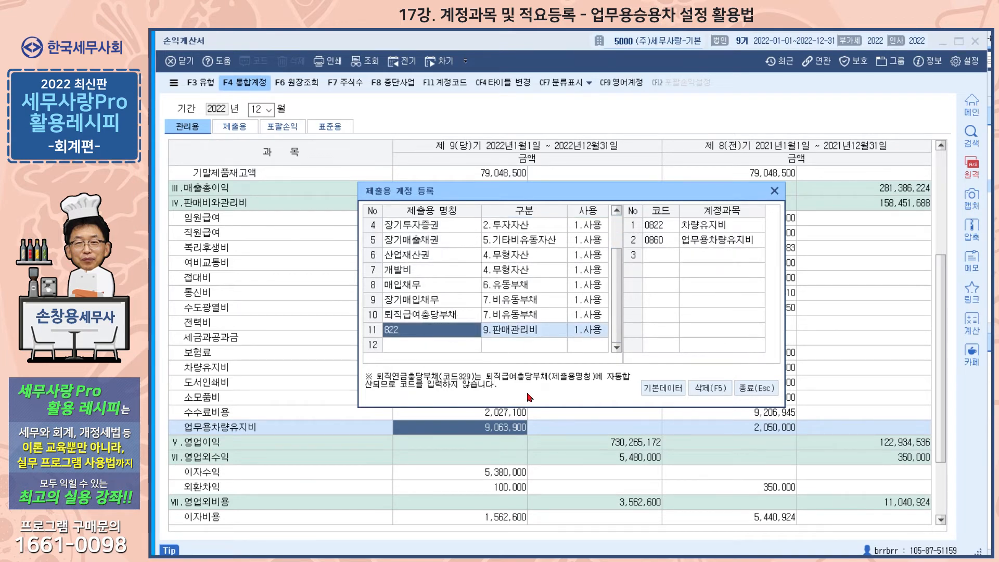
type("차량유지비")
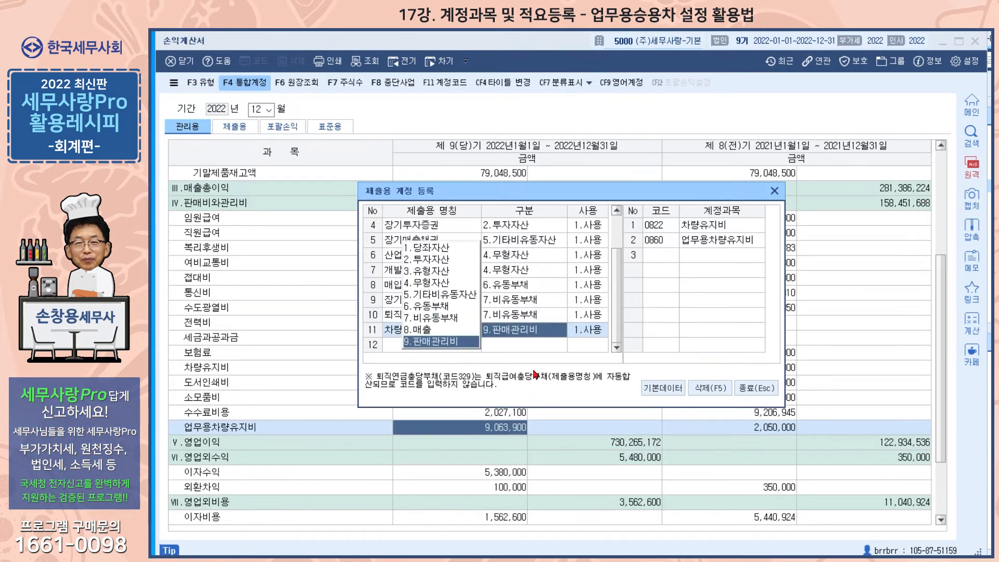
key("Return")
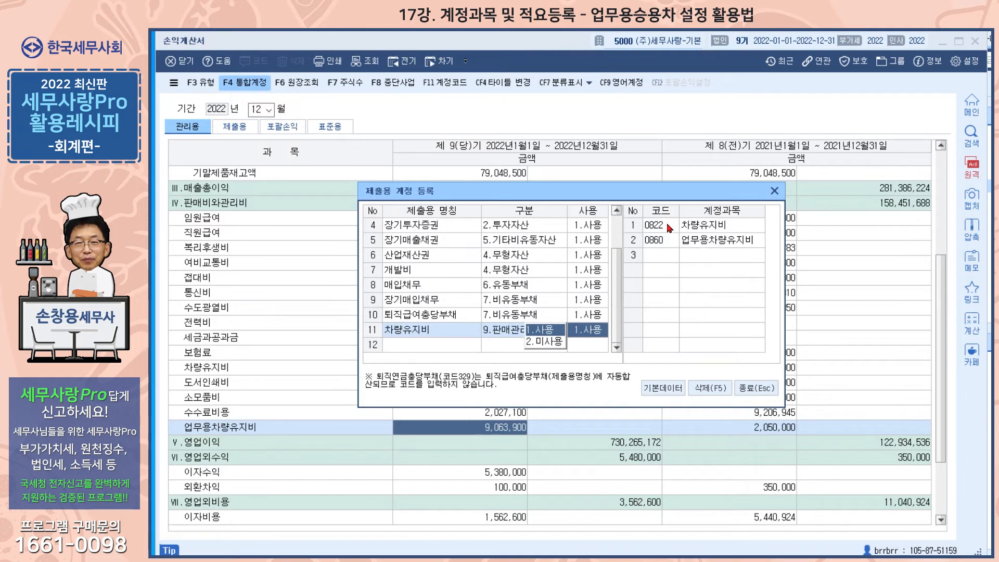
- Set the 차량유지비 entry to 1.사용 for accounts 0822 and 0860 and finish 제출용 계정 등록
key("Return")
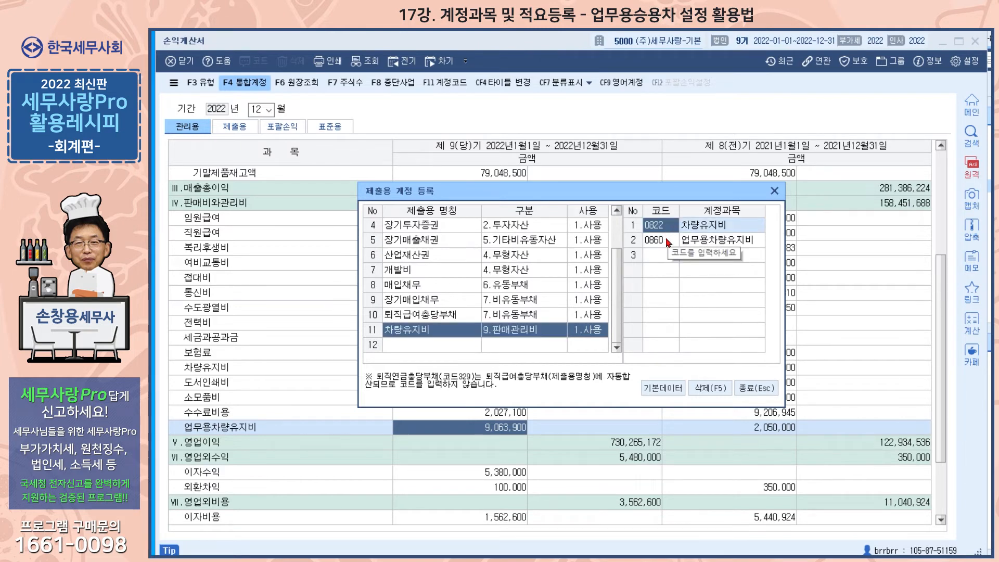
left_click(667, 242)
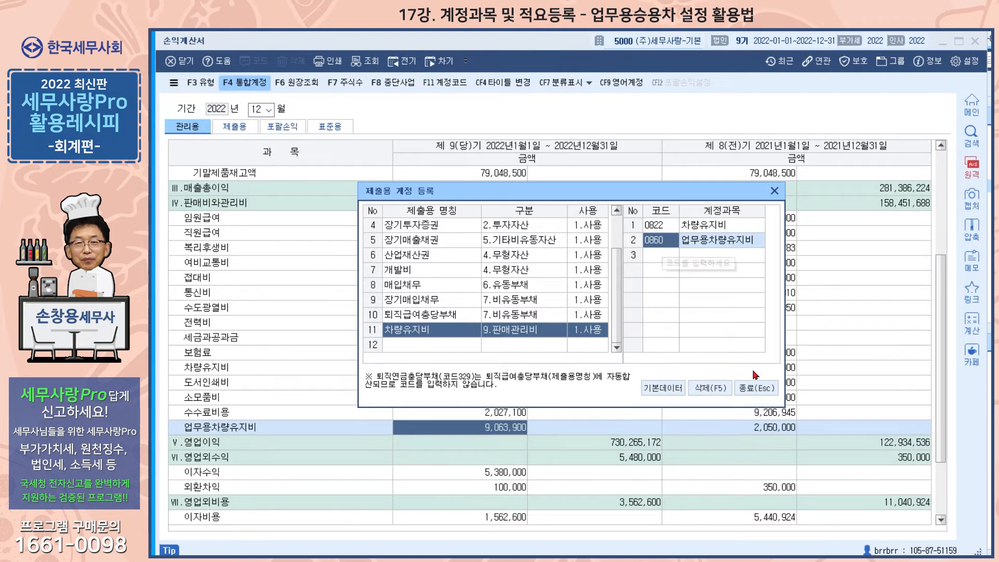
left_click(755, 388)
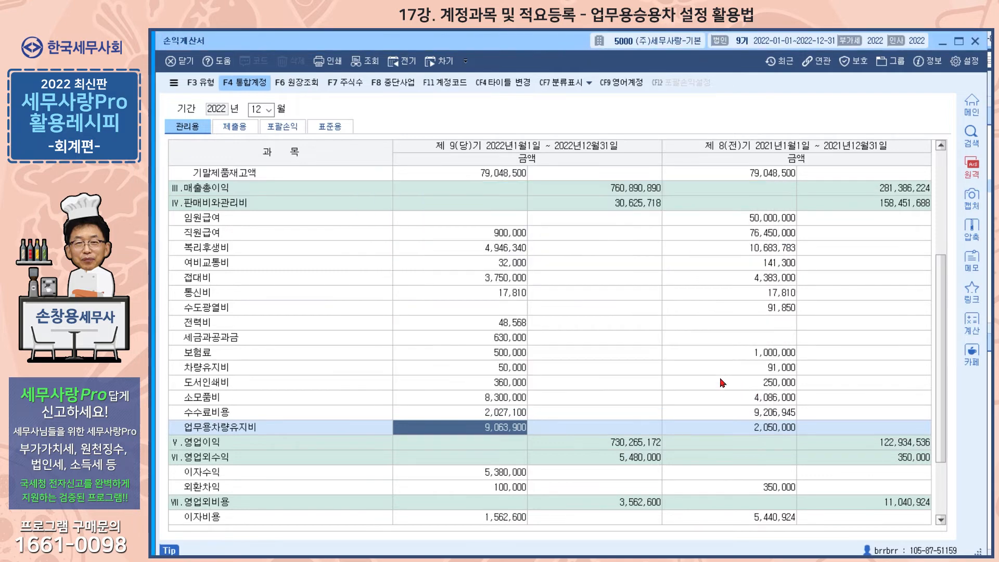
- Examine the combined 차량유지비 line under 판매비와관리비 in the 제출용 손익계산서, and leave the statement
left_click(235, 127)
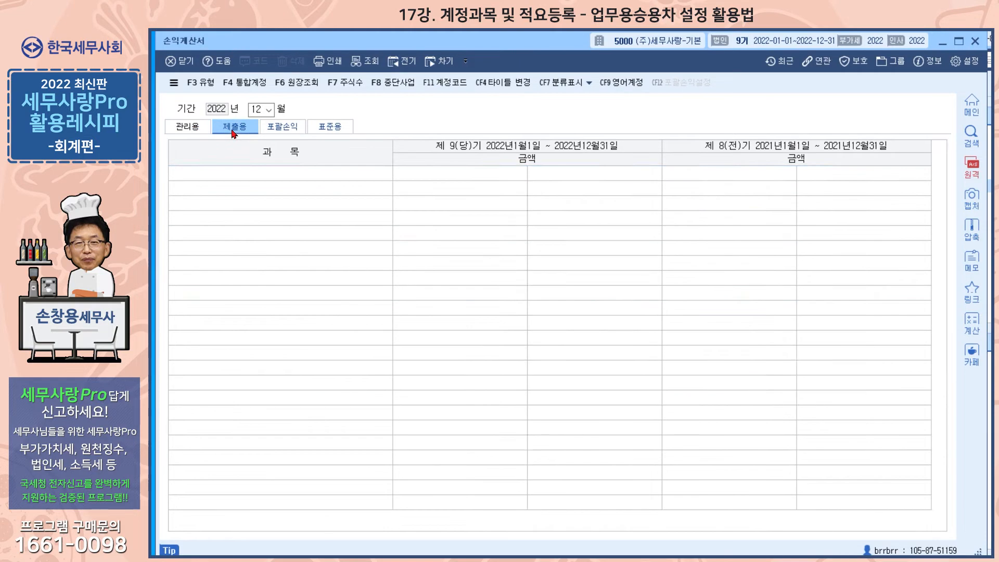
scroll(495, 315, "down", 2)
scroll(496, 319, "down", 1)
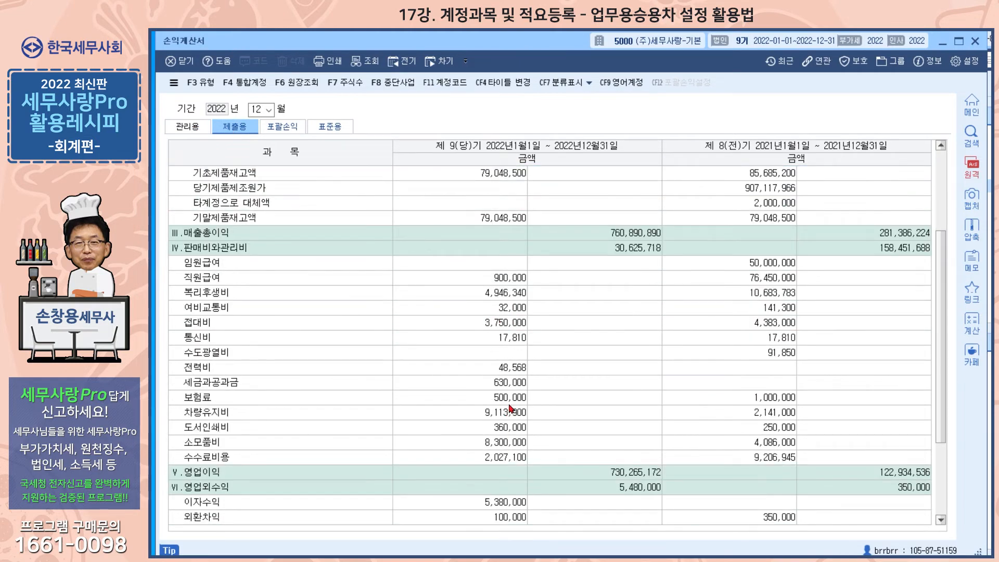
left_click(221, 416)
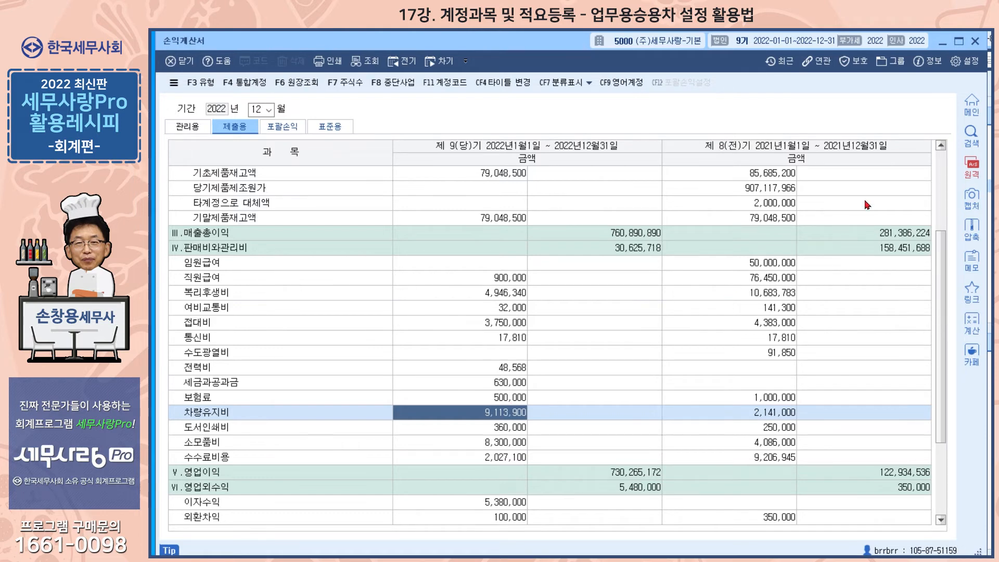
left_click(975, 41)
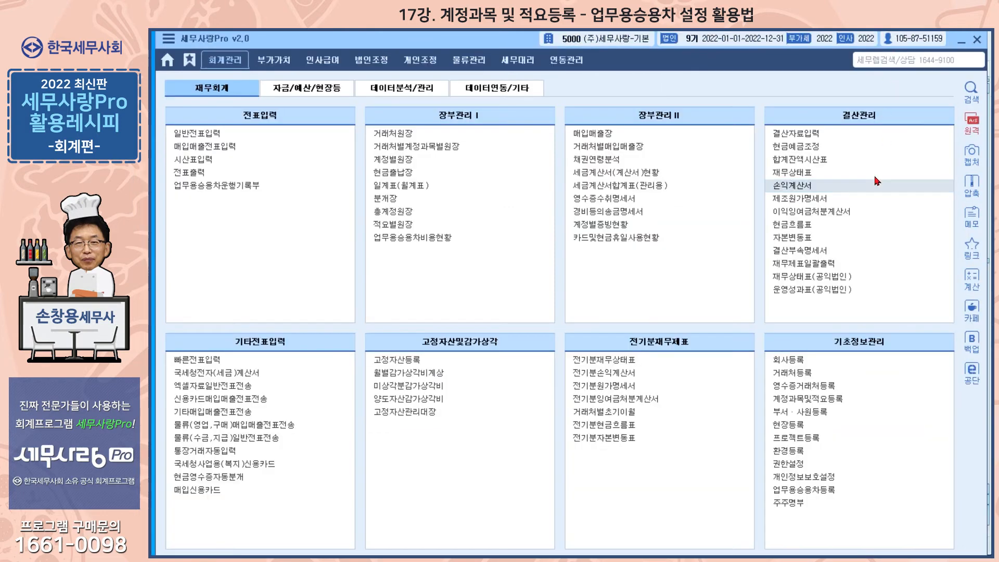
- In 계정과목및적요등록, assign 표준재무제표 item 10 가.외상매출금 to account 0127 외화외상매출금
left_click(819, 401)
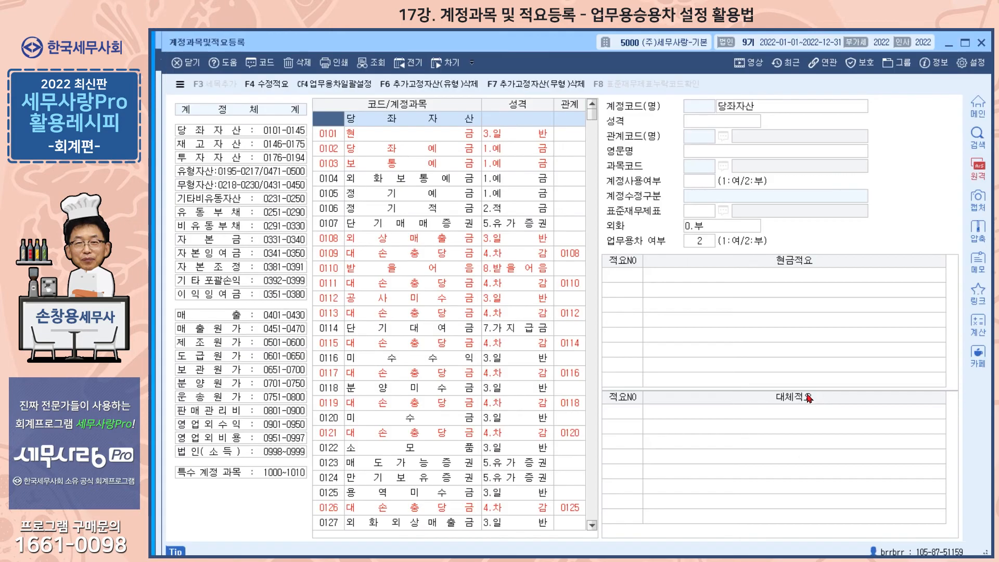
left_click(335, 269)
type("127")
scroll(346, 269, "down", 5)
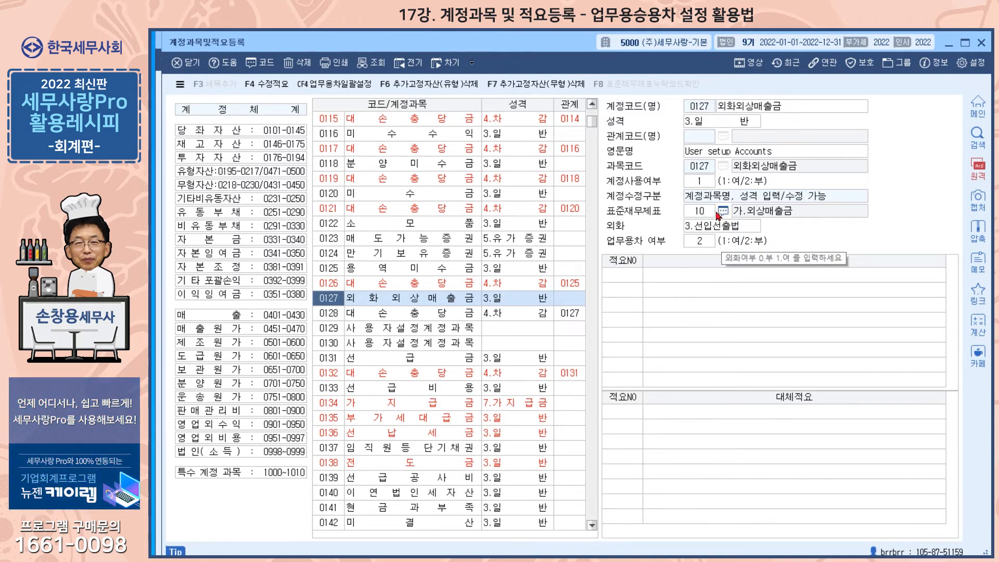
left_click(723, 210)
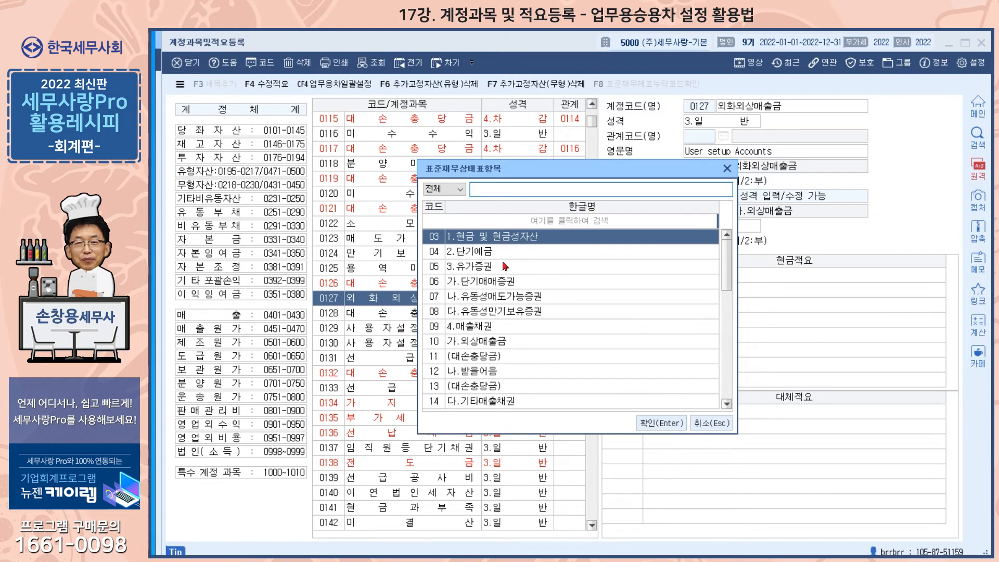
left_click(491, 341)
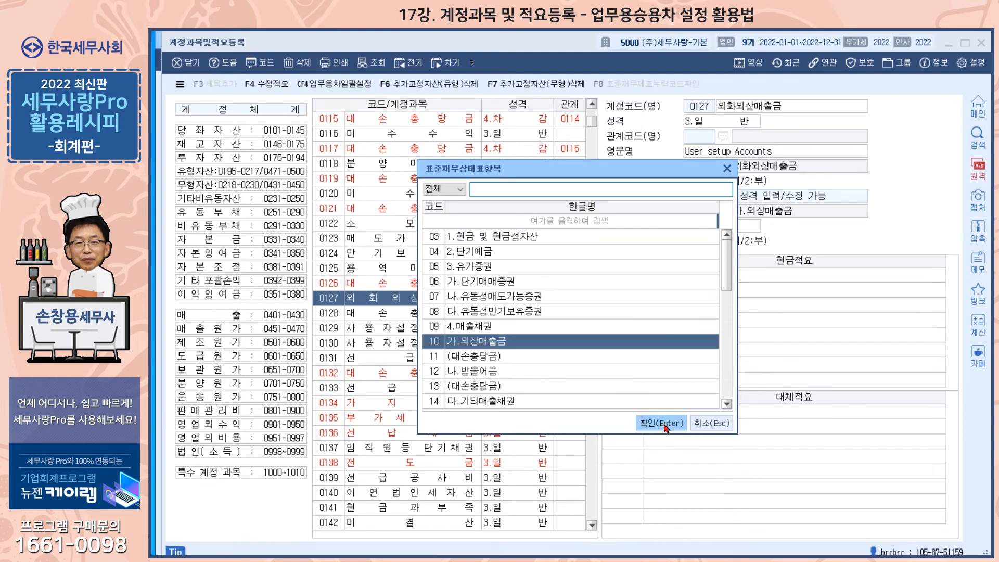
left_click(662, 422)
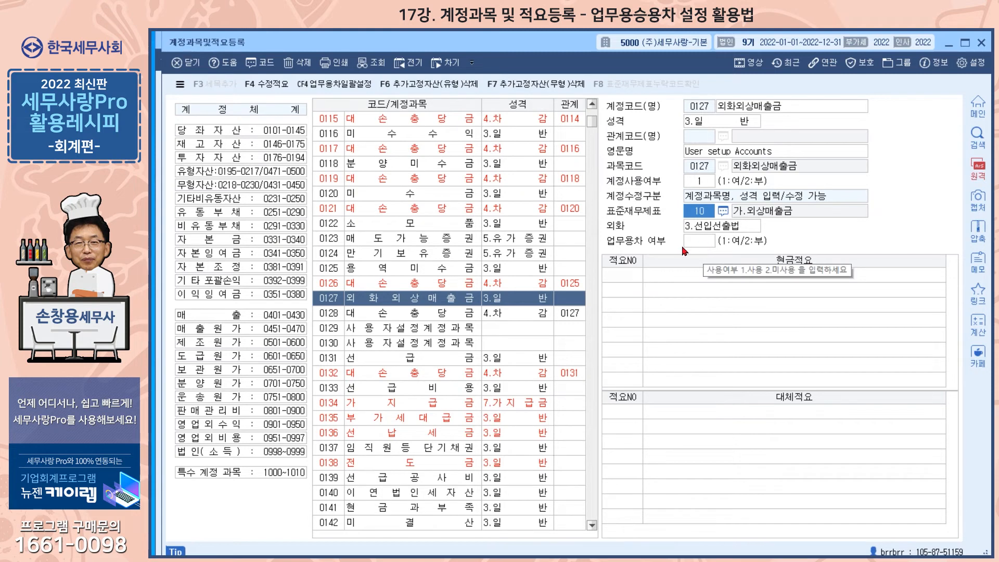
- Set account 0128 대손충당금 to 성격 4.차감 and assign 표준재무제표 item 11 (대손충당금)
left_click(373, 316)
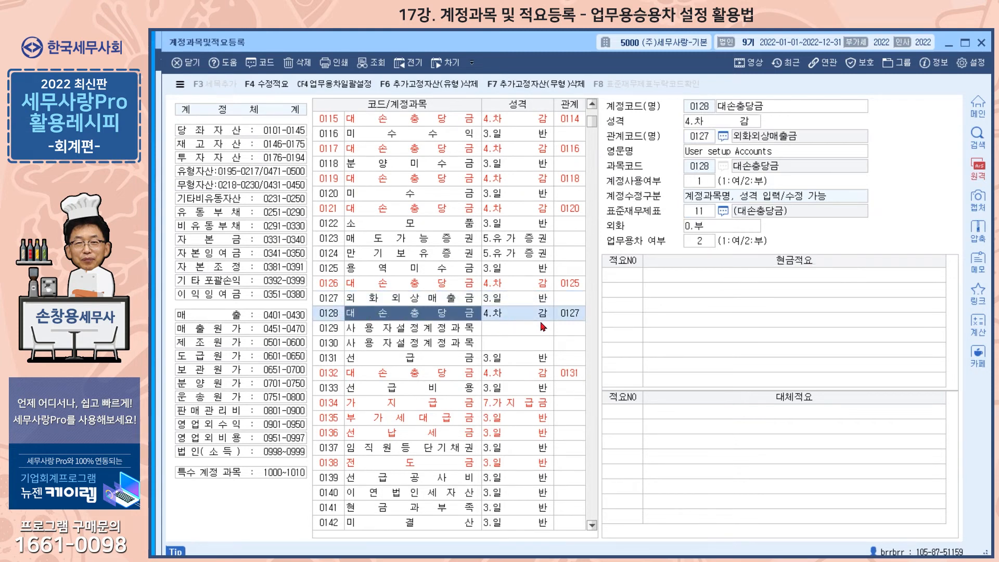
left_click(748, 124)
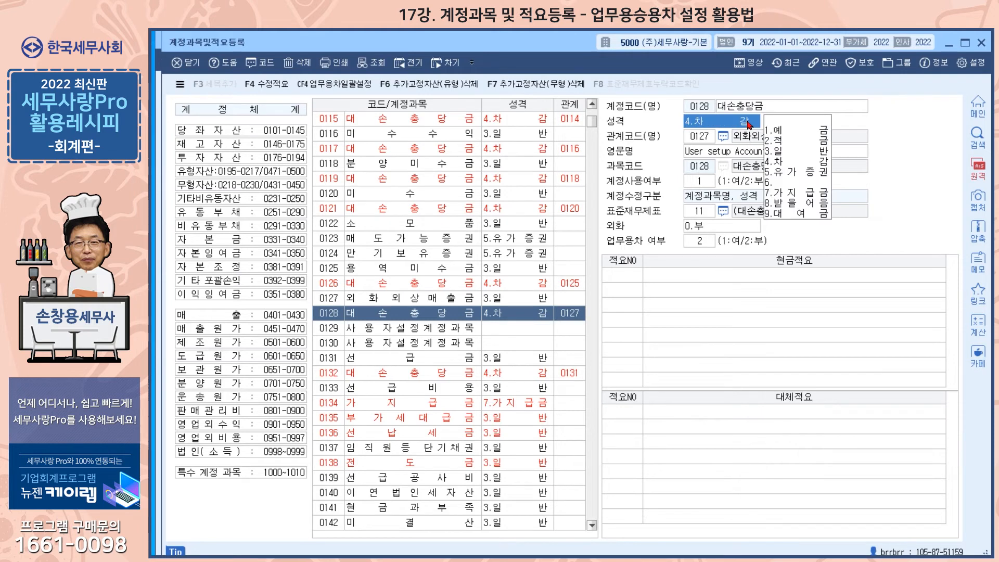
left_click(780, 162)
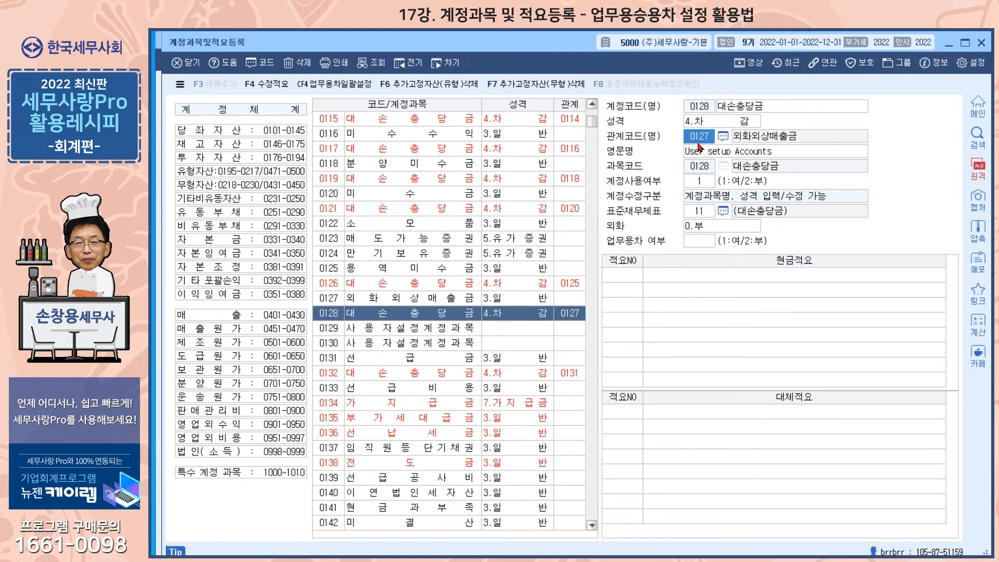
left_click(700, 215)
left_click(723, 212)
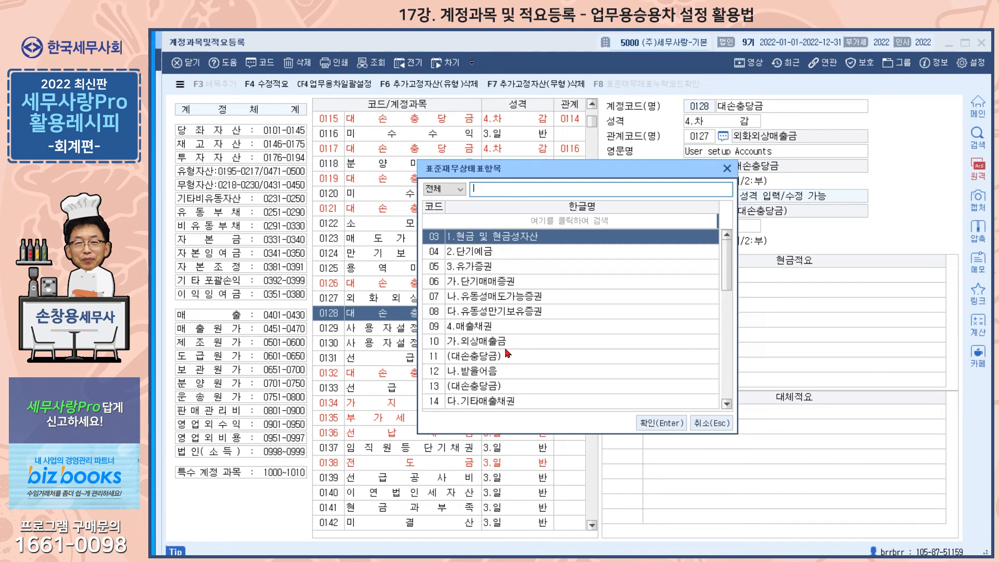
left_click(489, 358)
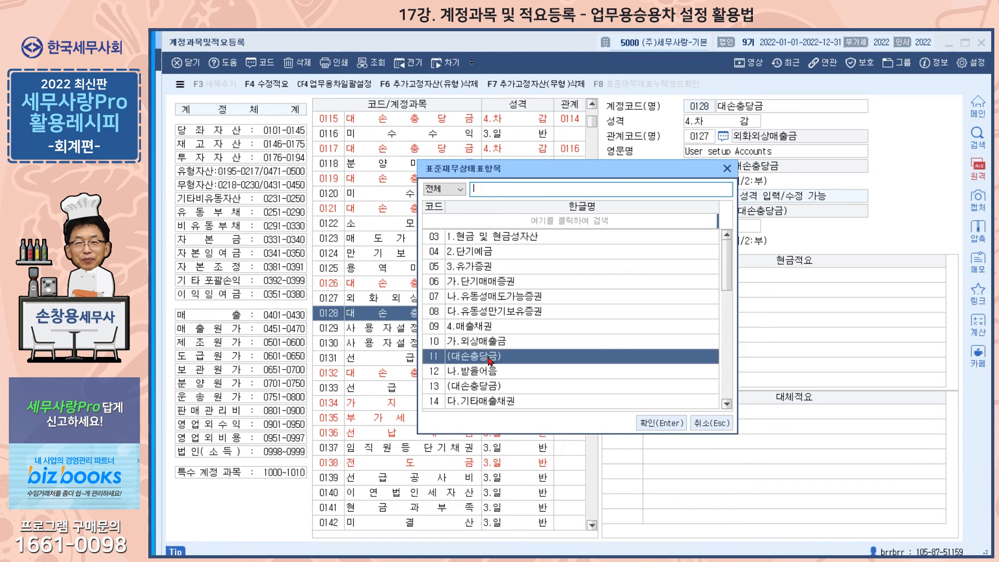
left_click(660, 422)
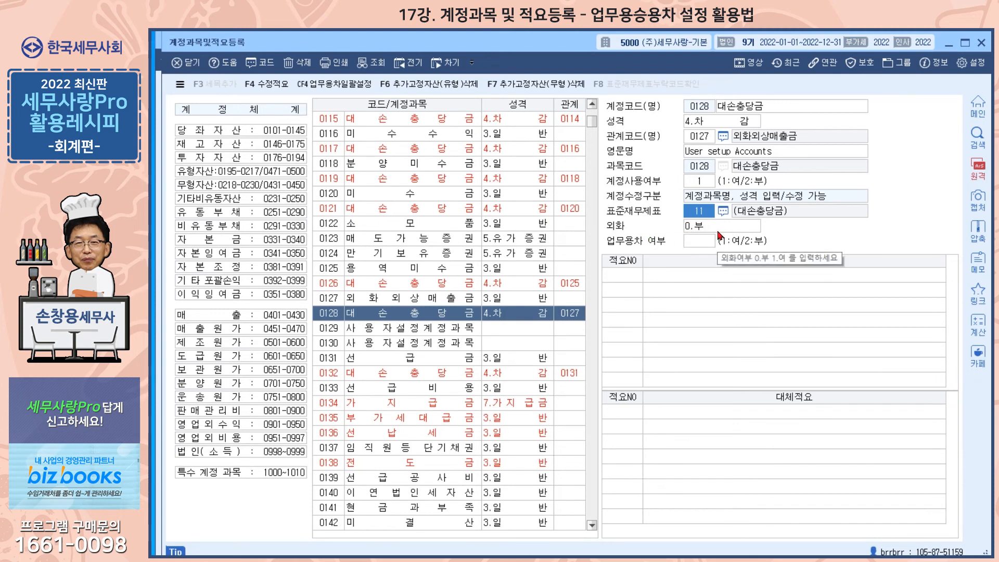
- Find account 0420 서비스매출 in the account list and select it
left_click(337, 314)
type("420")
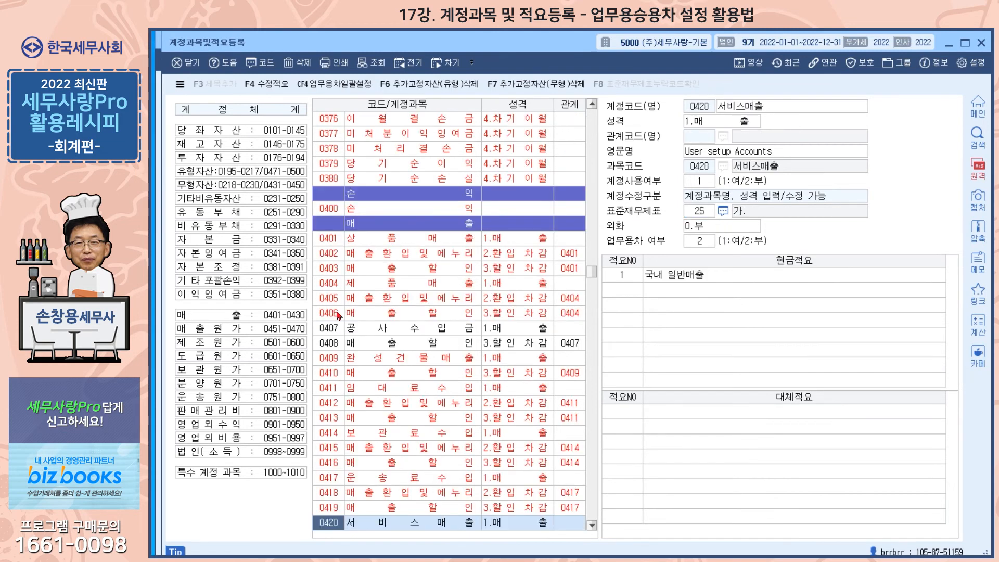
scroll(392, 400, "down", 2)
scroll(392, 399, "down", 1)
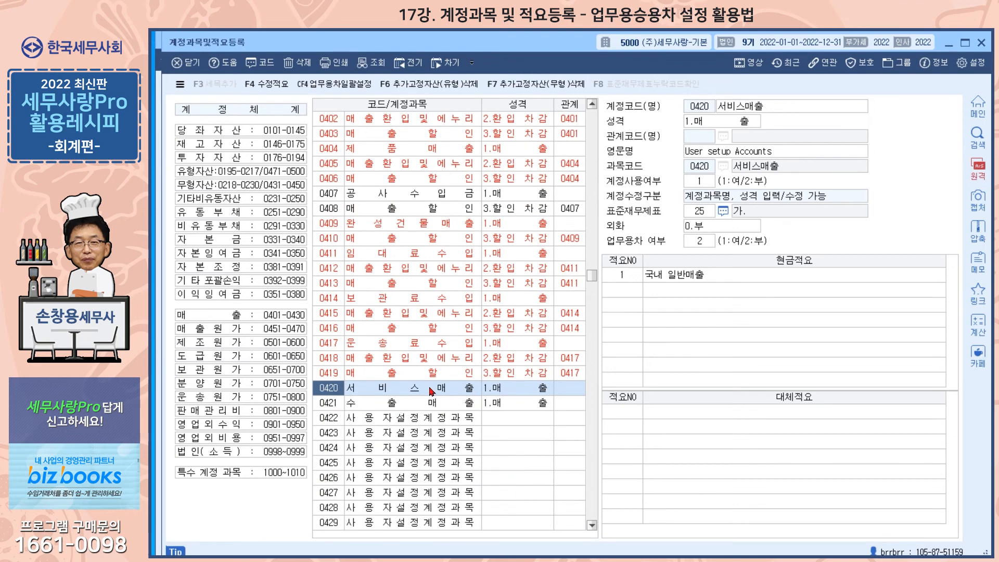
left_click(431, 390)
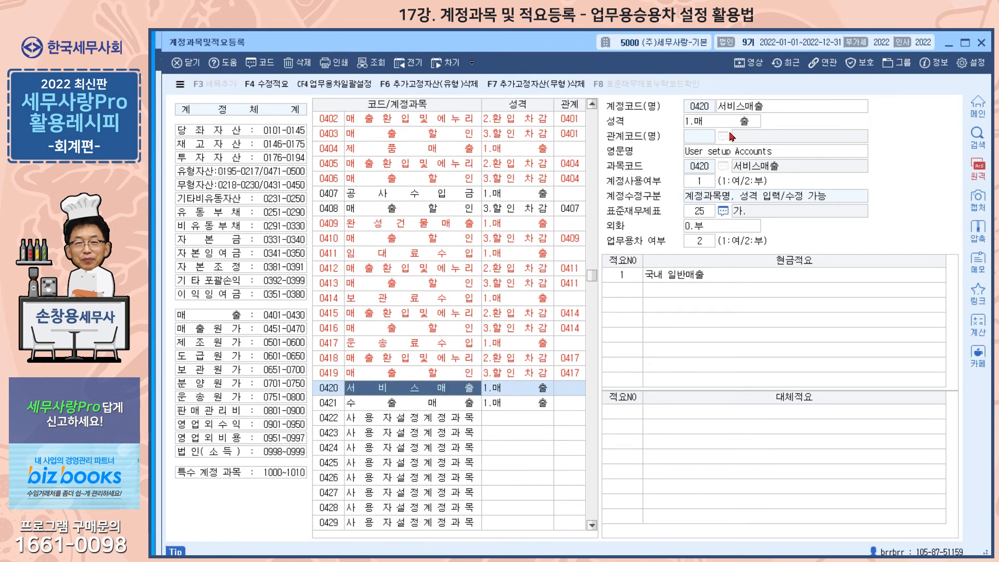
- Try to assign 표준재무제표 item 24 9.기타매출 to account 0420 서비스매출
left_click(723, 211)
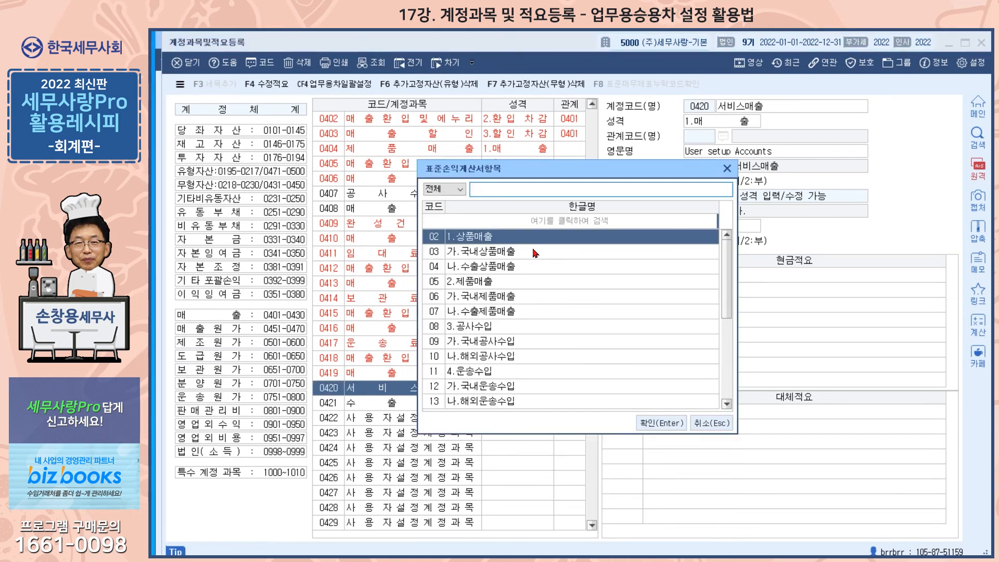
scroll(538, 252, "down", 3)
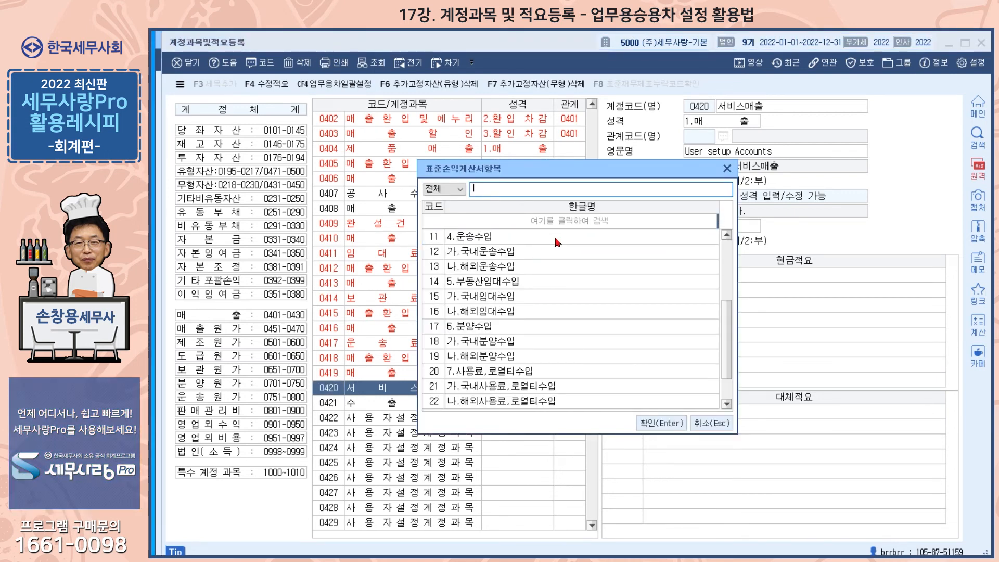
left_click_drag(592, 168, 493, 165)
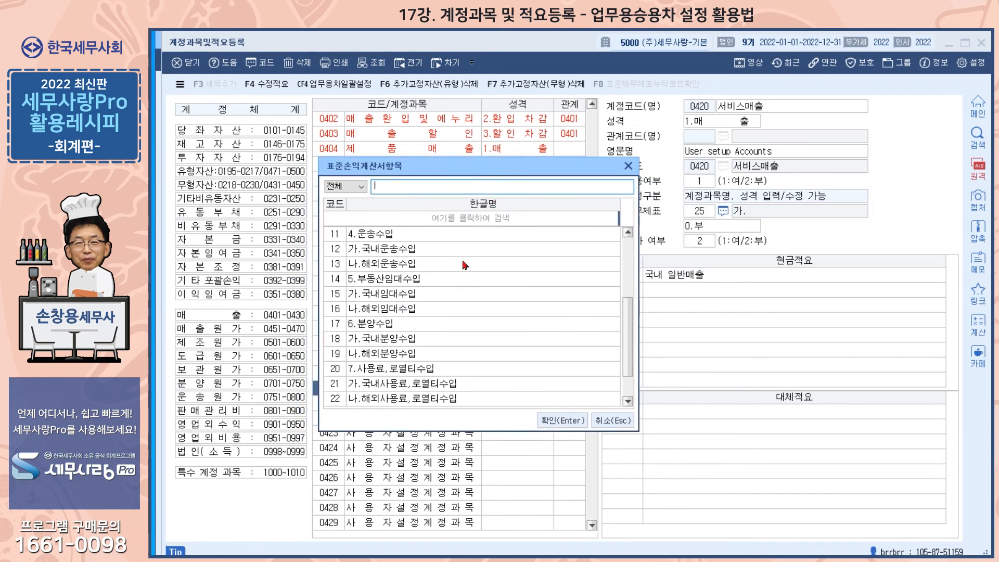
scroll(465, 265, "down", 1)
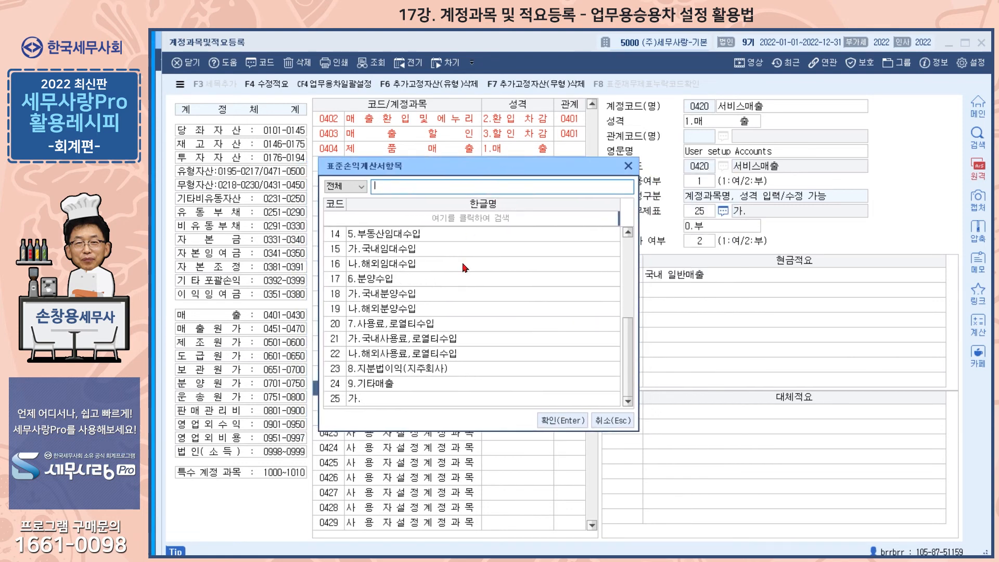
left_click(382, 386)
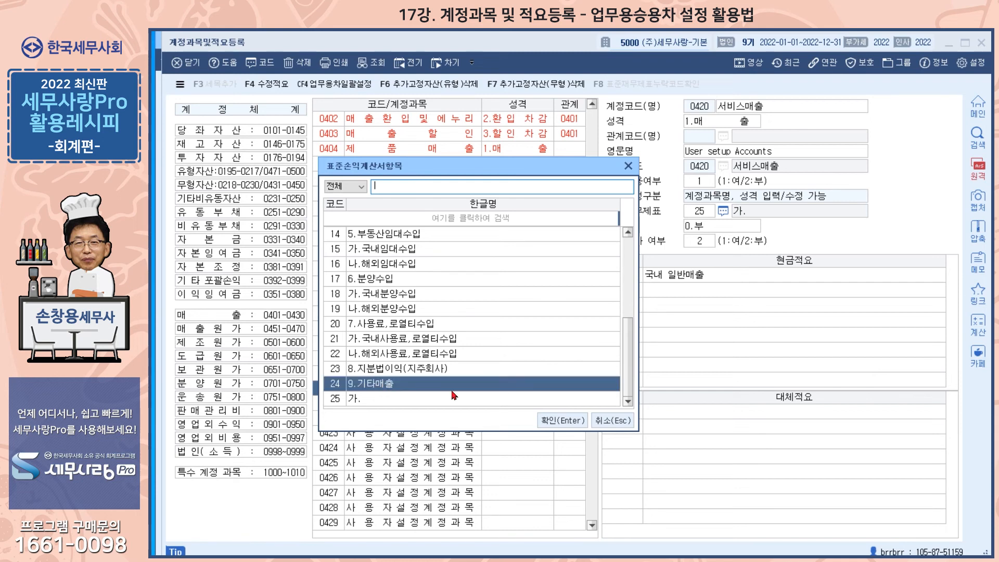
left_click(564, 420)
left_click(576, 328)
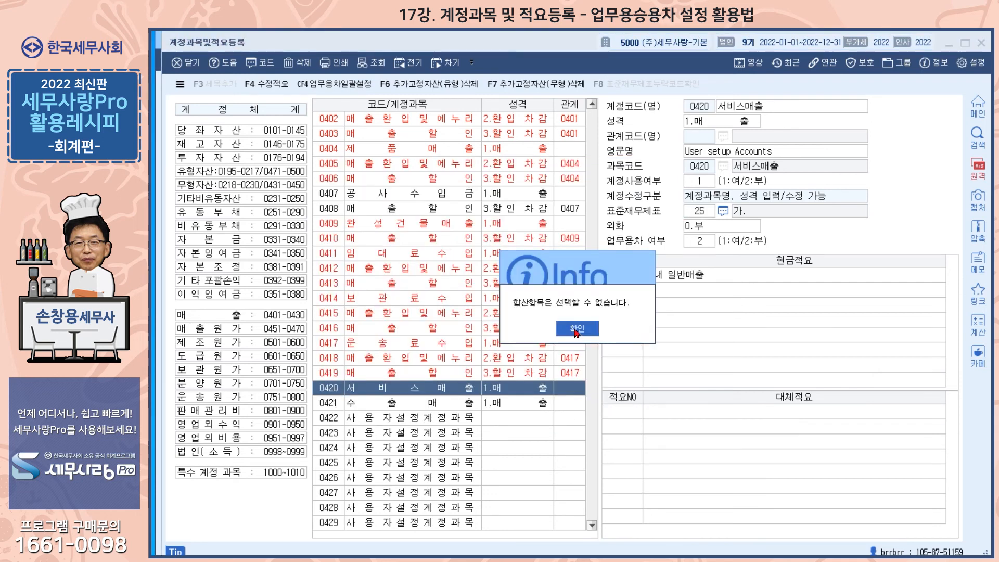
- Assign 표준재무제표 item 25 가. to 서비스매출 and select its 현금적요 국내 일반매출
left_click(724, 213)
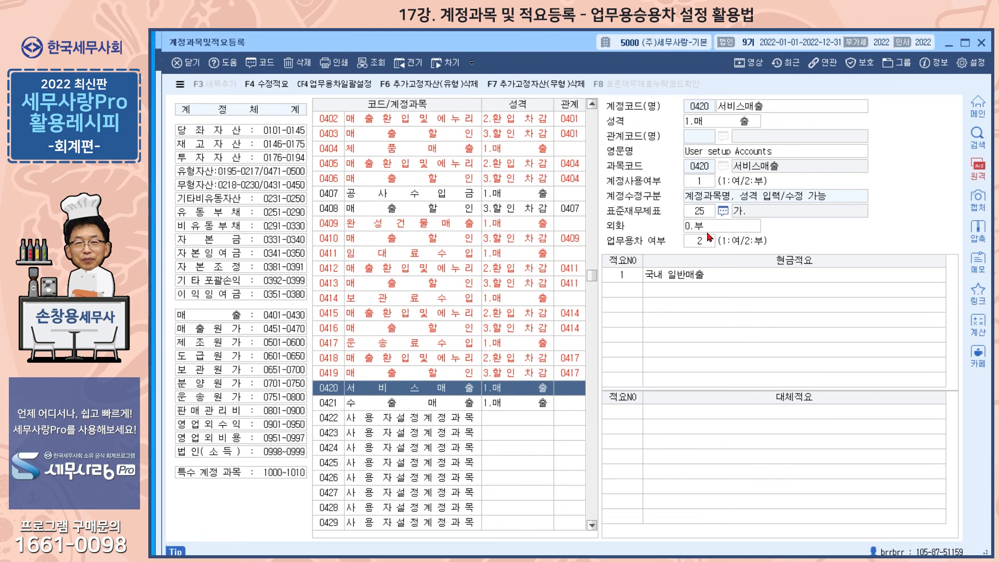
scroll(541, 348, "down", 4)
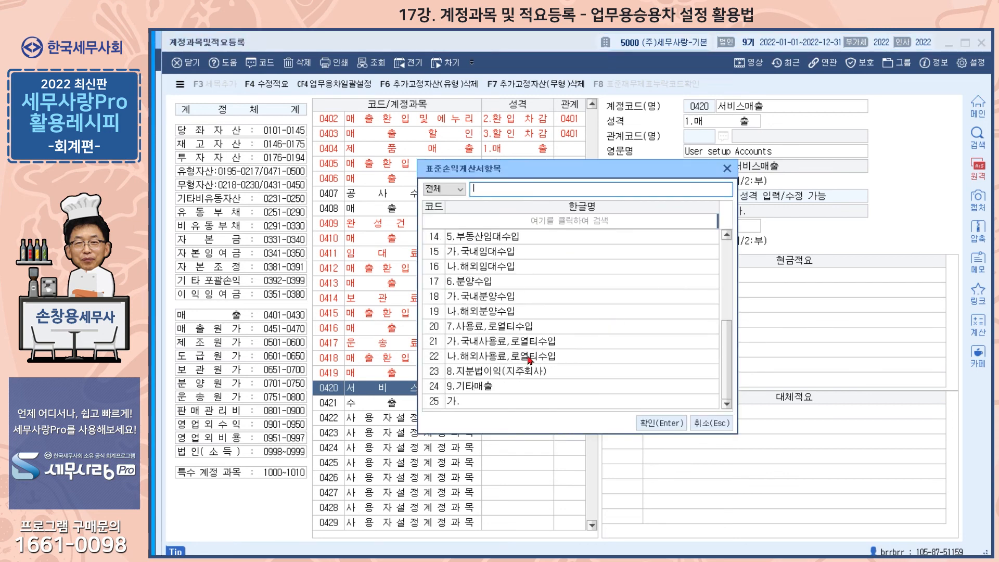
left_click(465, 403)
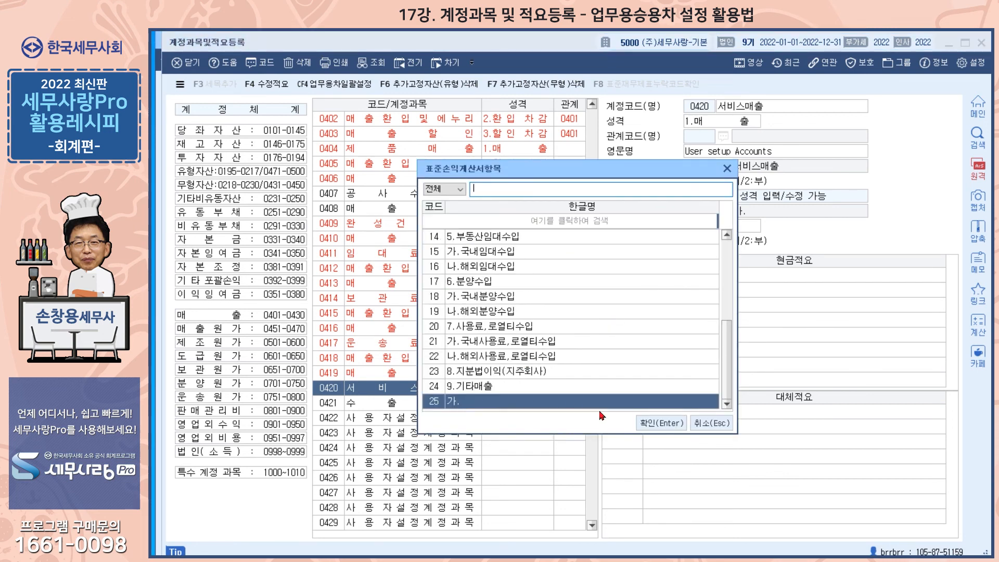
left_click(661, 422)
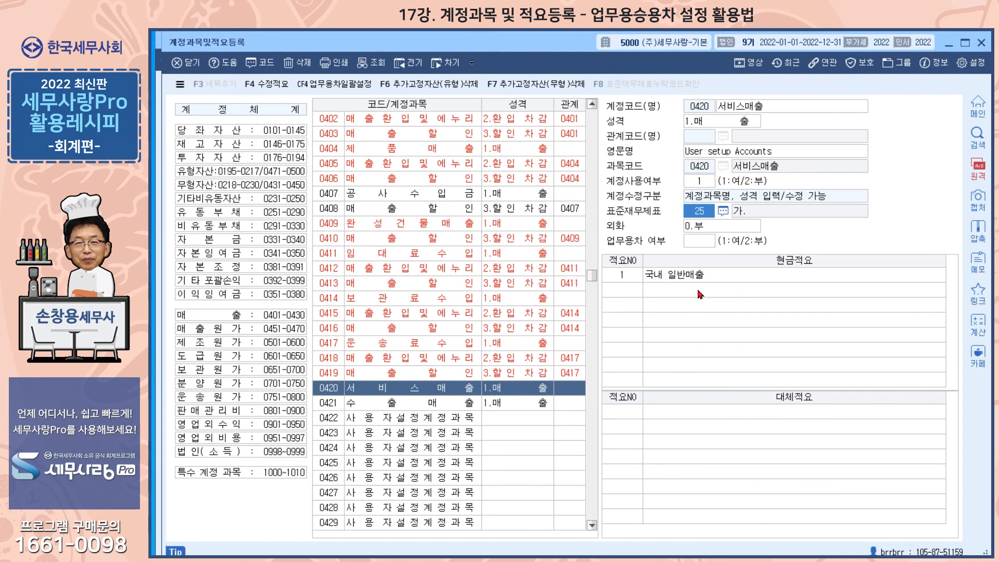
left_click(673, 275)
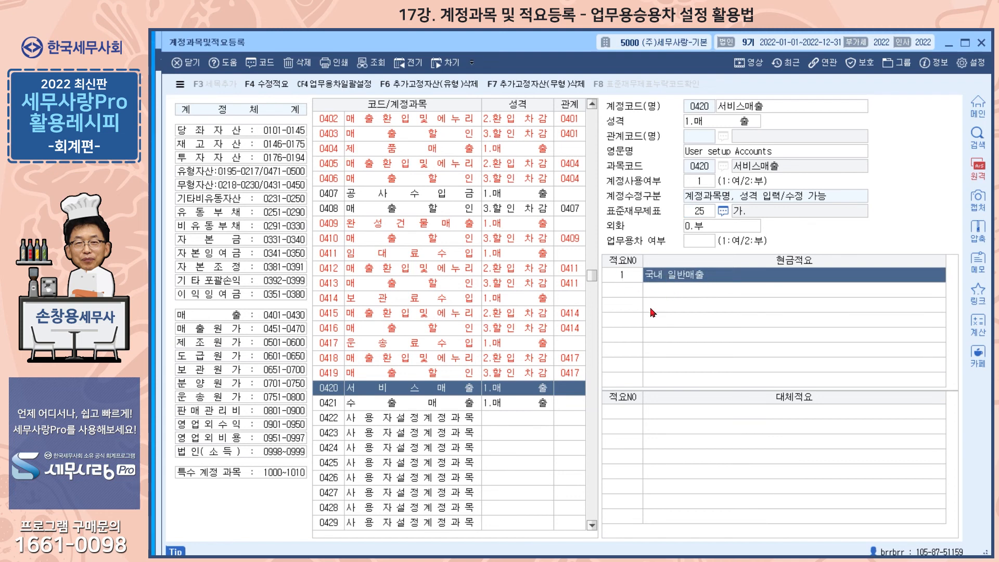
- Look up account 0822 차량유지비 and select its 업무용차 여부 setting
left_click(333, 392)
type("822")
key("Return")
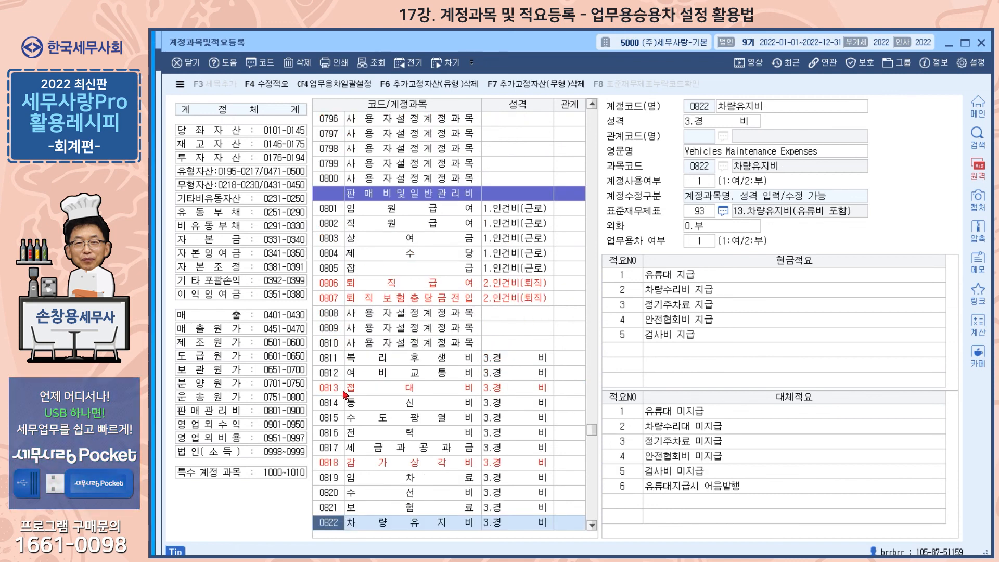
left_click(705, 246)
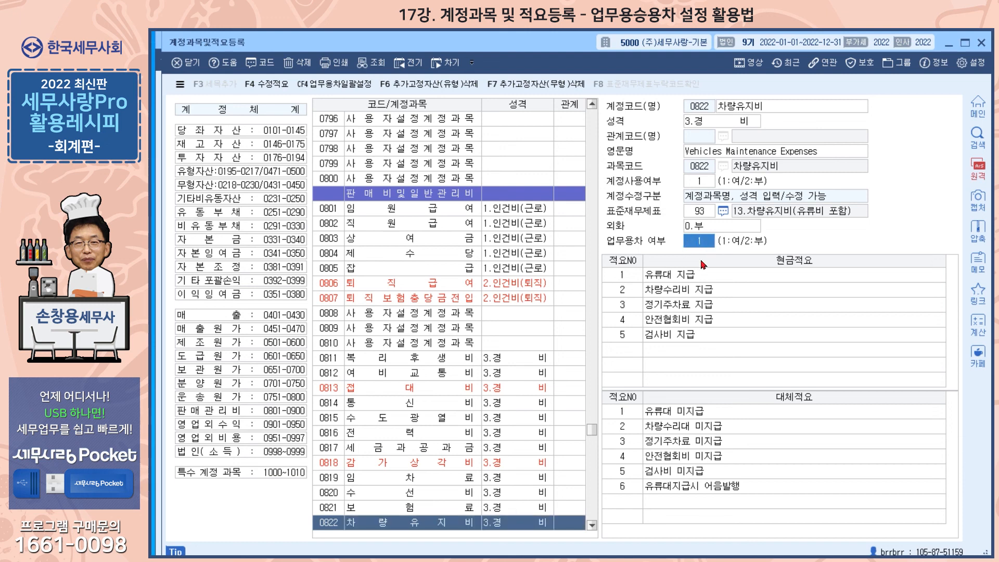